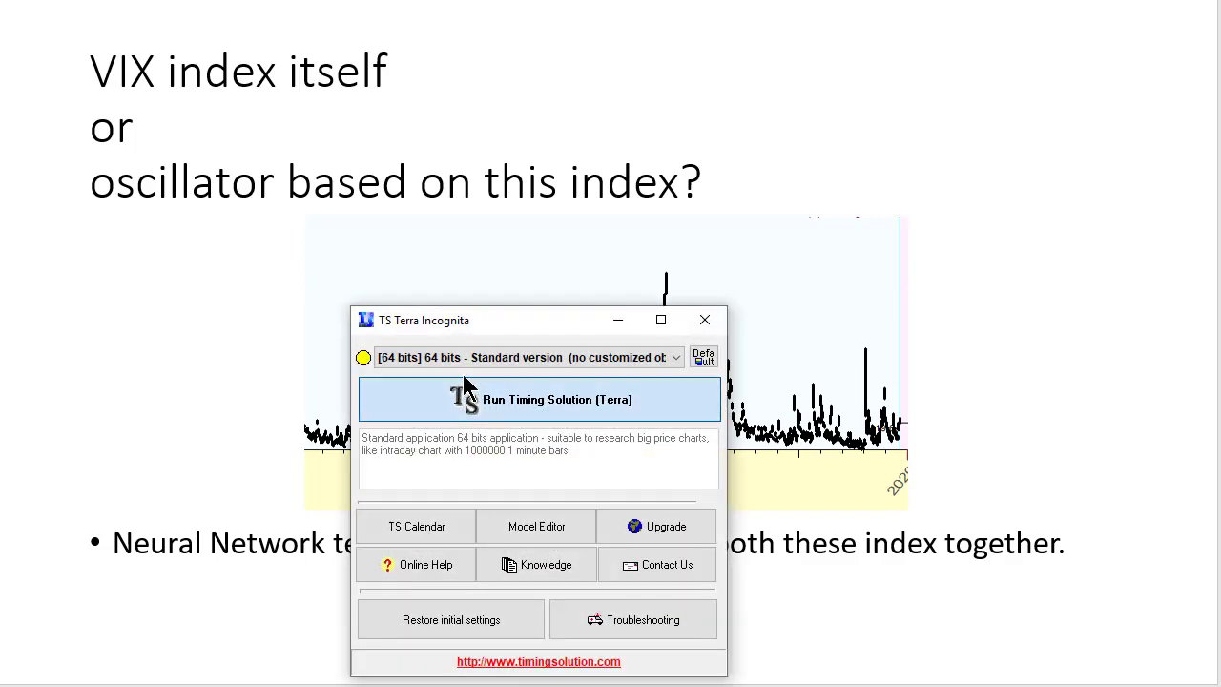
Launch Timing Solution and download the full daily ^VIX history from Yahoo in place of ^GSPC.
{"action": "left_click", "coordinate": [464, 386]}
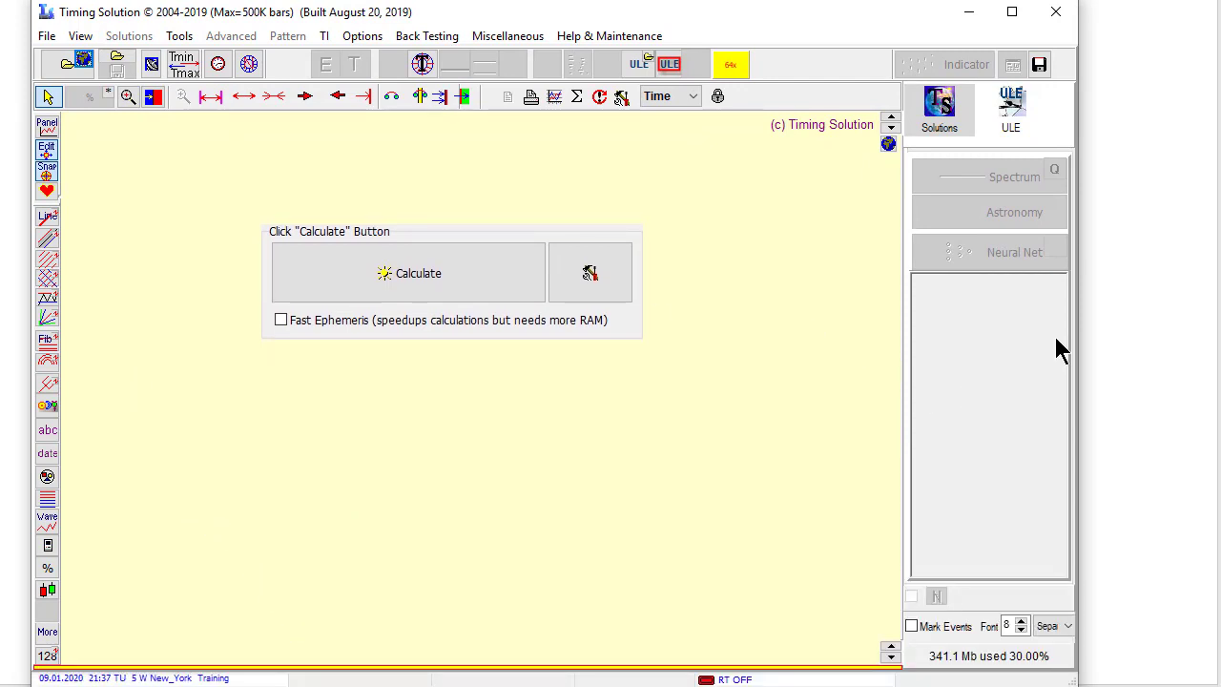
{"action": "left_click_drag", "start_coordinate": [1076, 316], "coordinate": [1212, 300]}
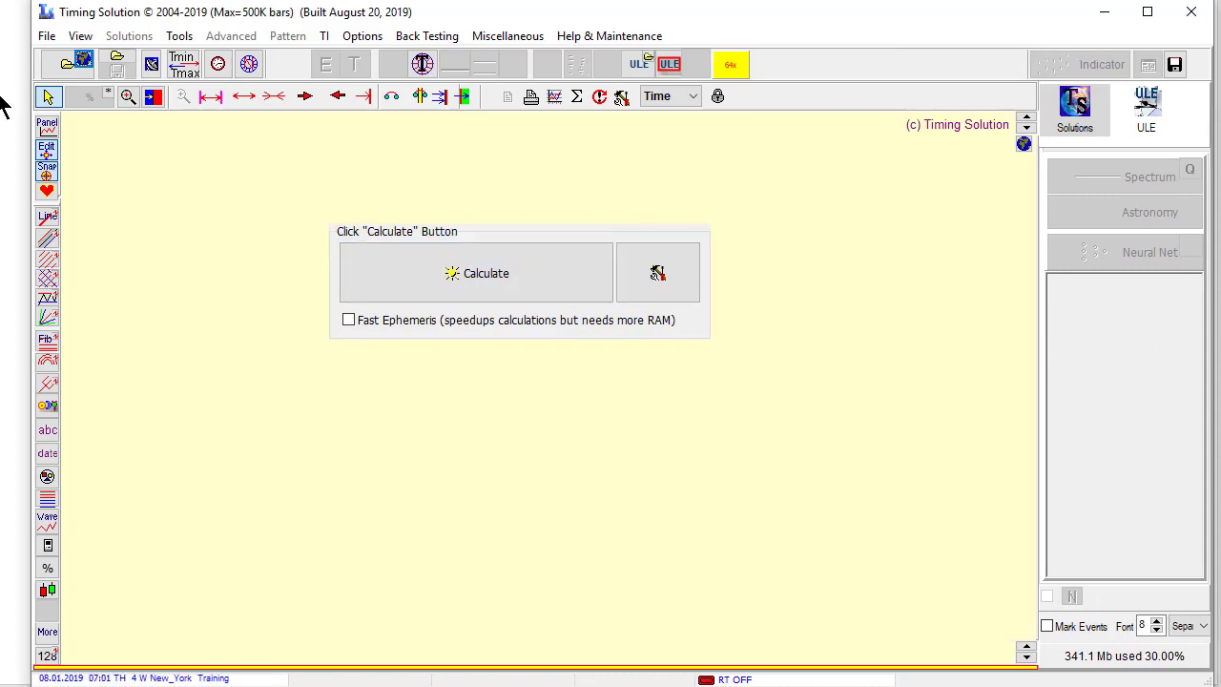
{"action": "left_click", "coordinate": [82, 60]}
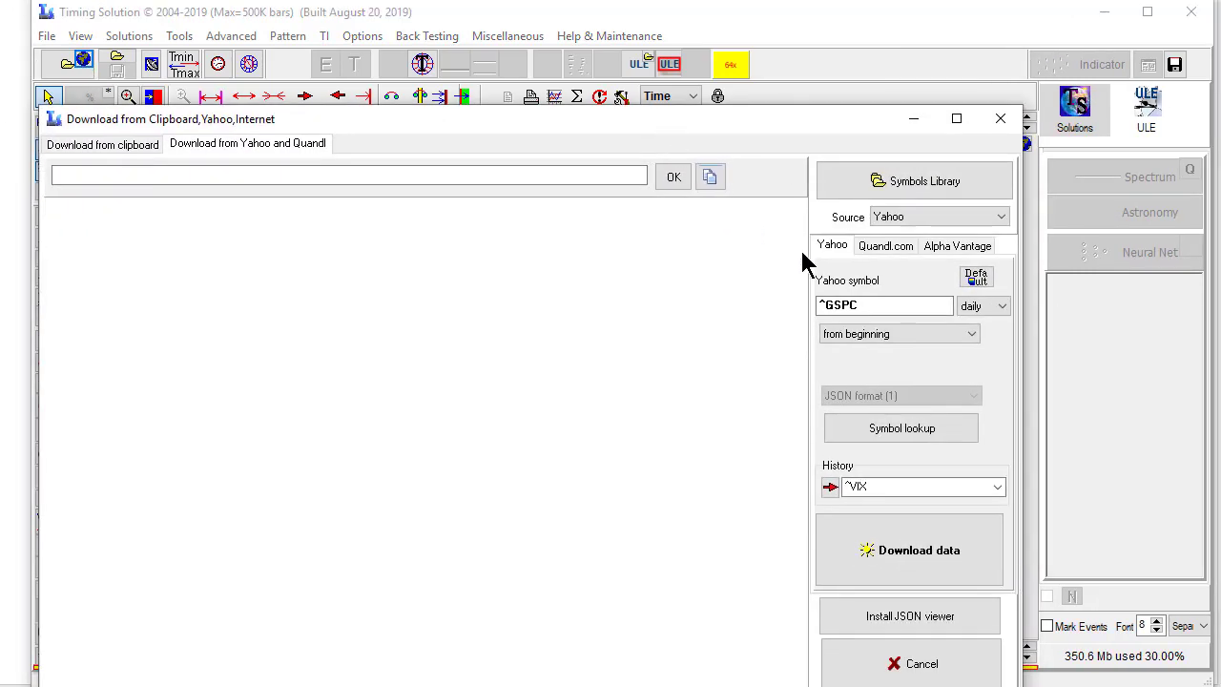
{"action": "left_click_drag", "start_coordinate": [820, 303], "coordinate": [920, 299]}
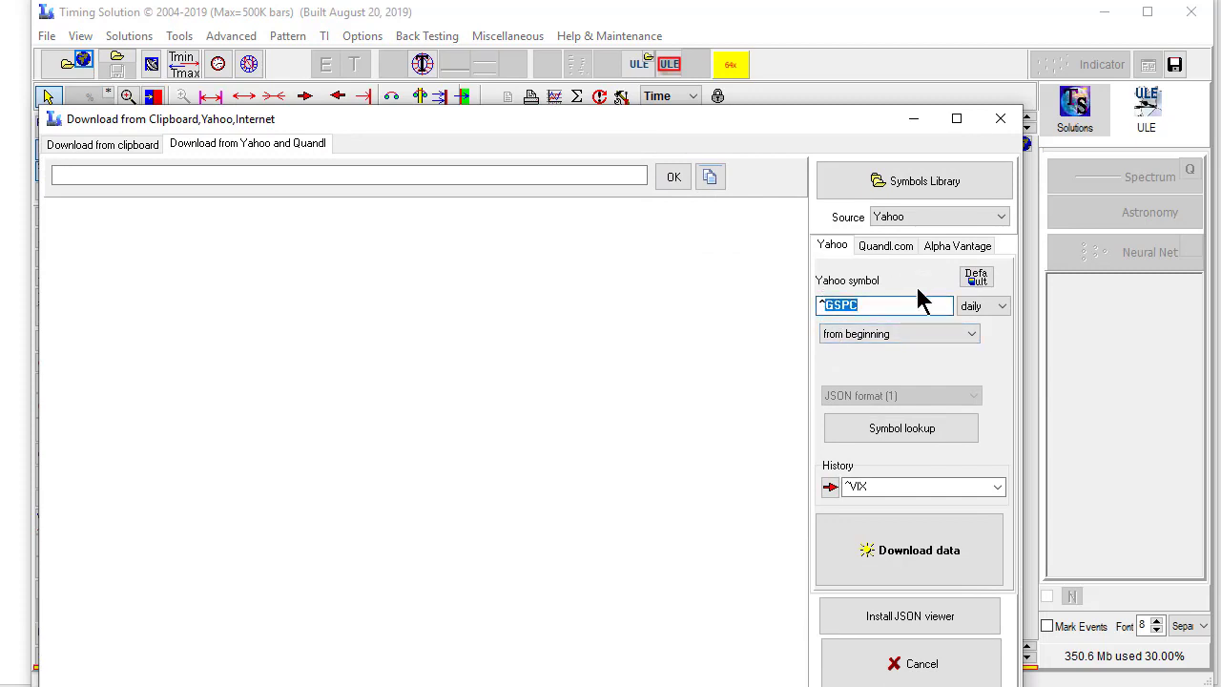
{"action": "type", "text": "^VIX"}
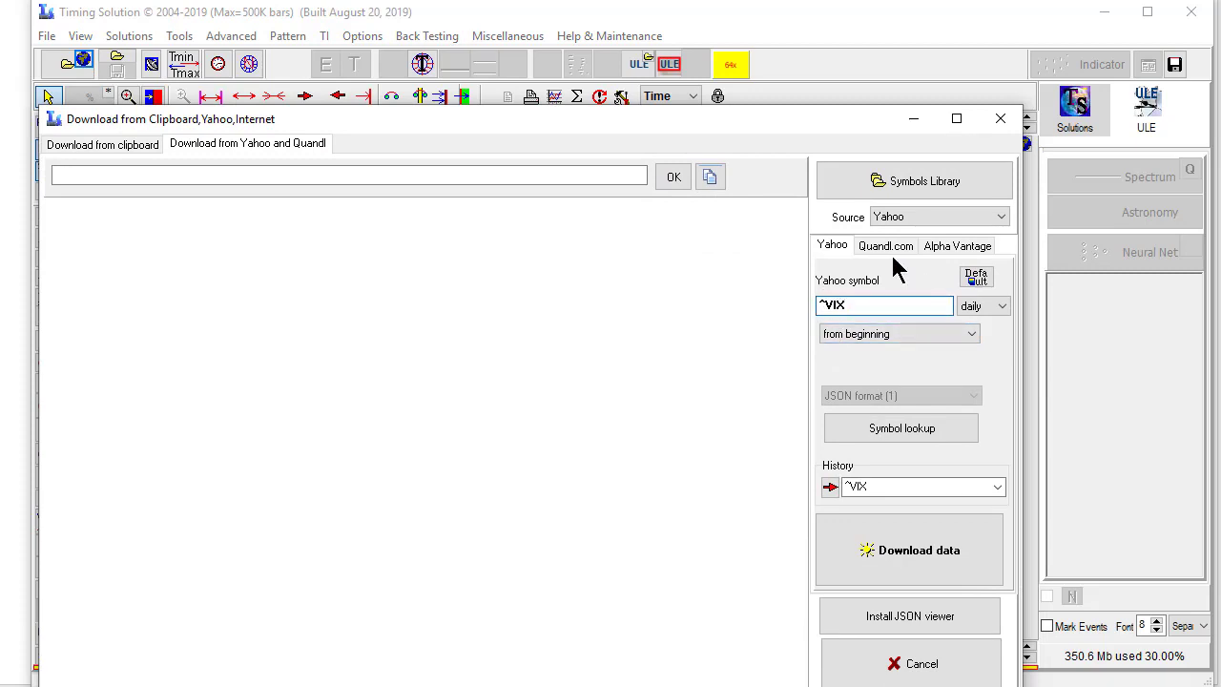
{"action": "left_click", "coordinate": [888, 541]}
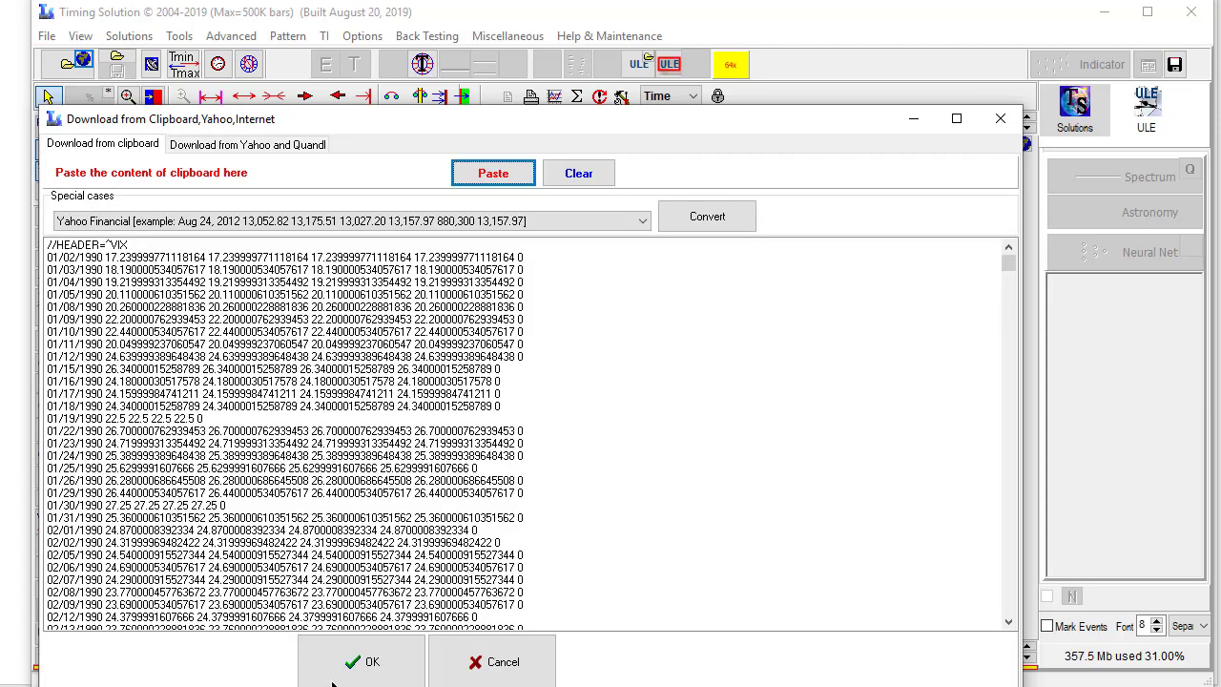
Accept the ^VIX data, set the exchange time zone to Chicago, then load and calculate the chart.
{"action": "left_click", "coordinate": [347, 662]}
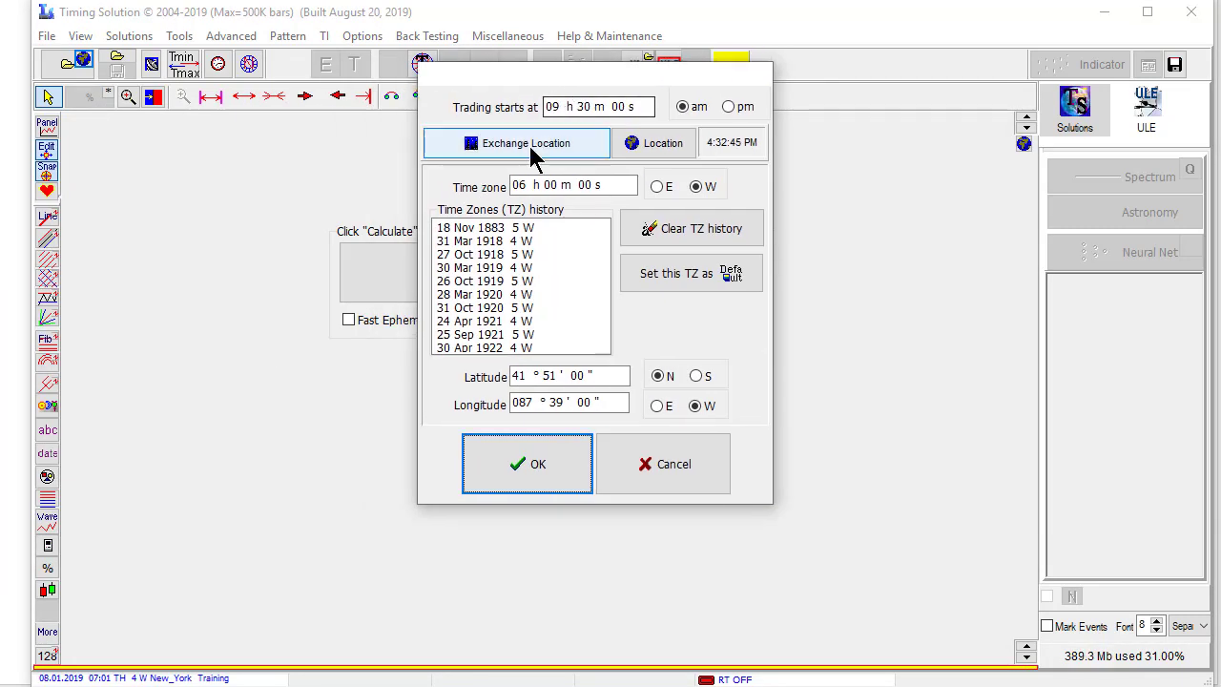
{"action": "left_click", "coordinate": [583, 143]}
{"action": "left_click", "coordinate": [592, 161]}
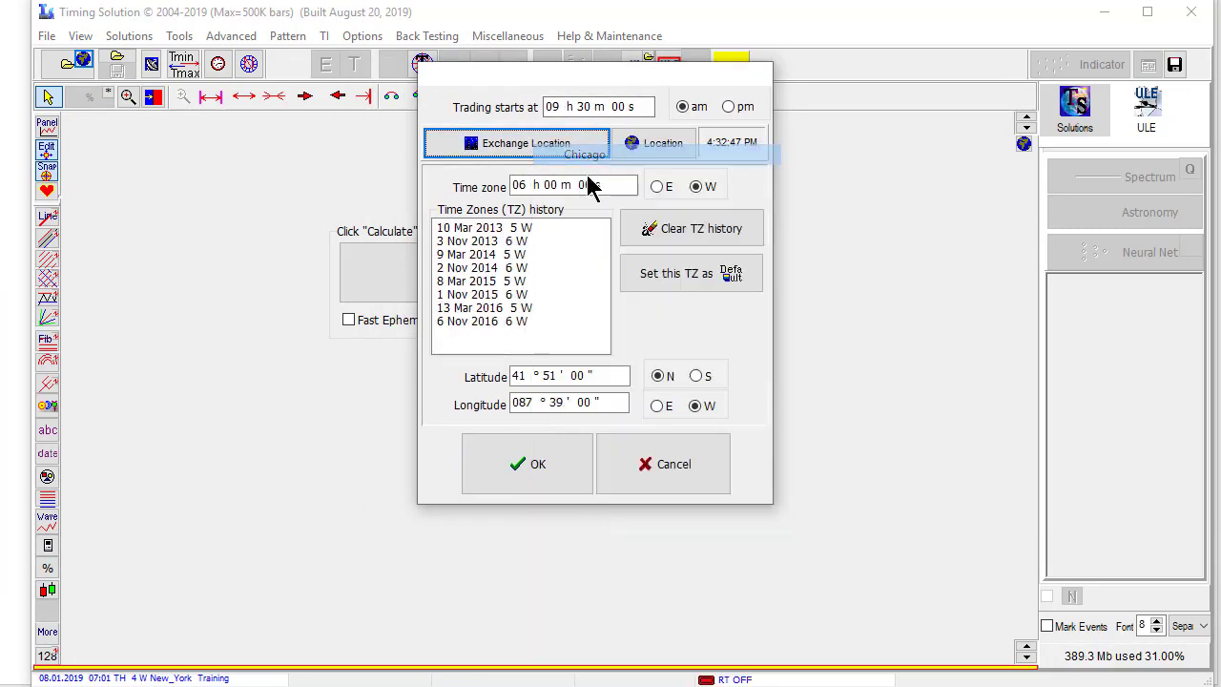
{"action": "left_click", "coordinate": [513, 457]}
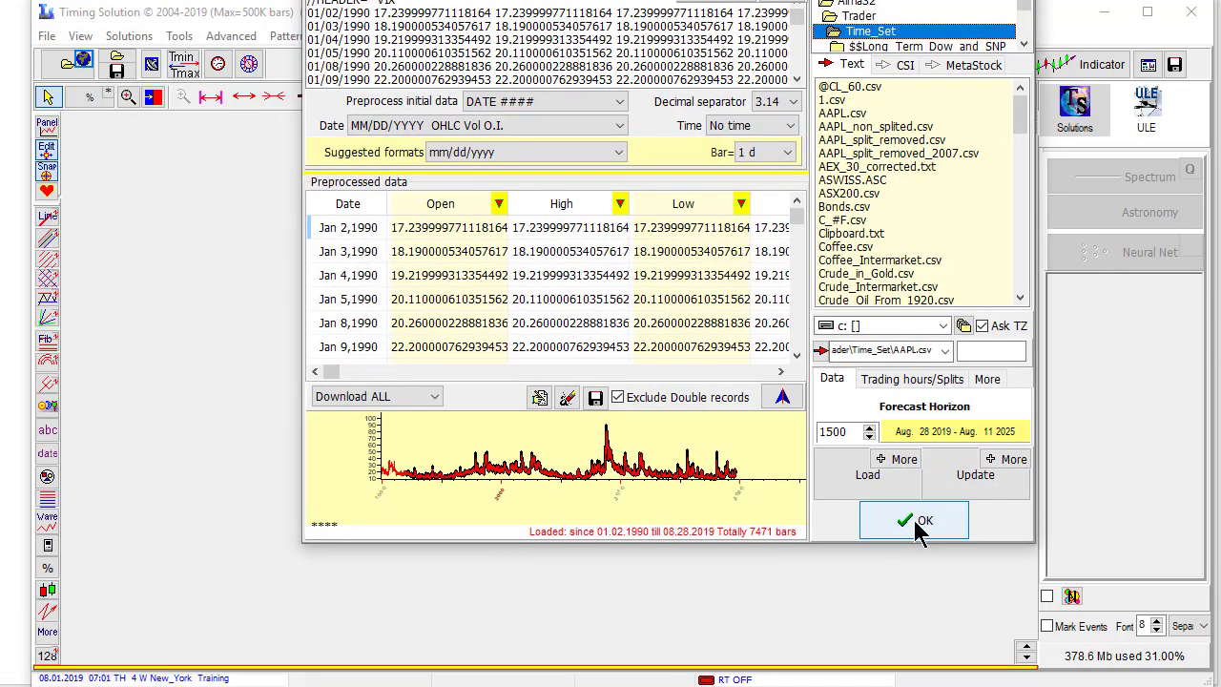
{"action": "left_click", "coordinate": [922, 524]}
{"action": "left_click", "coordinate": [453, 280]}
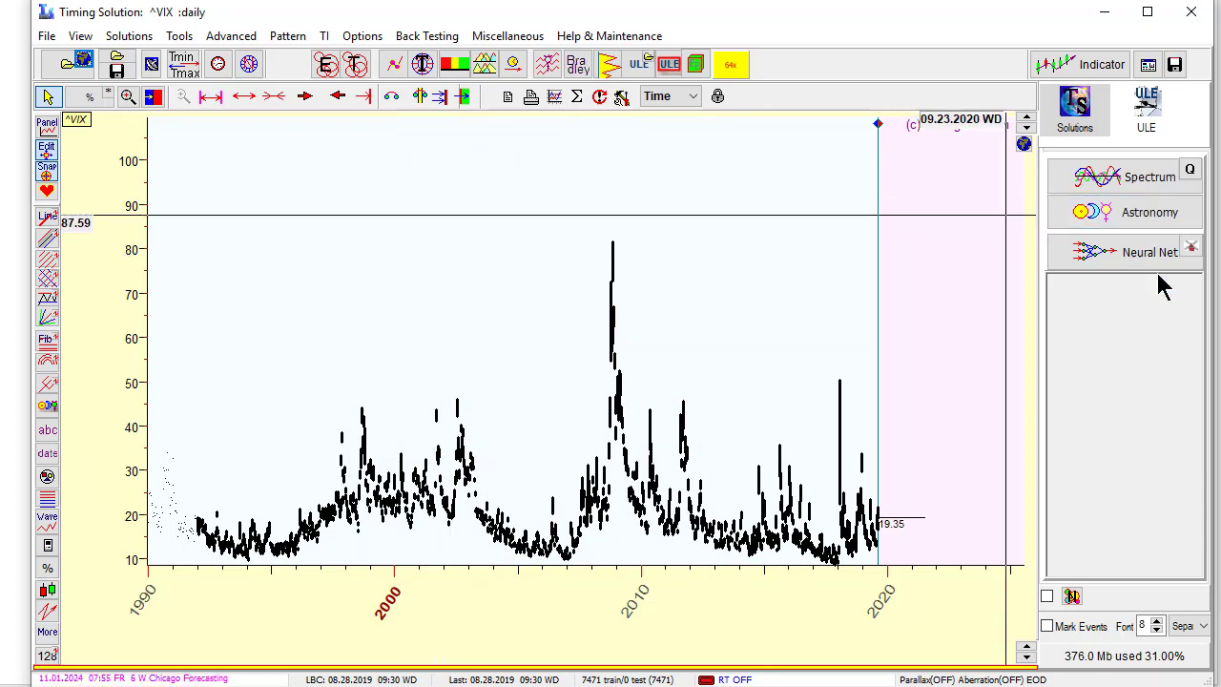
Open the Neural Net module and set the Standard Close price index as its target output.
{"action": "left_click", "coordinate": [1125, 253]}
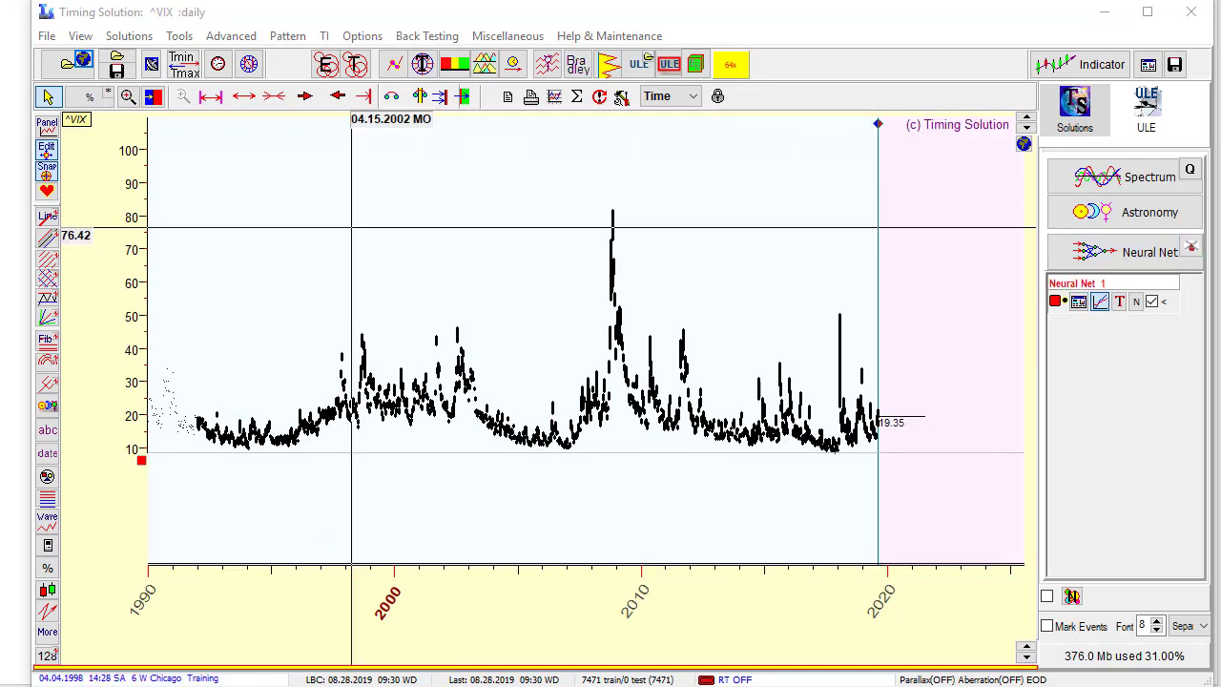
{"action": "left_click_drag", "start_coordinate": [57, 11], "coordinate": [392, 127]}
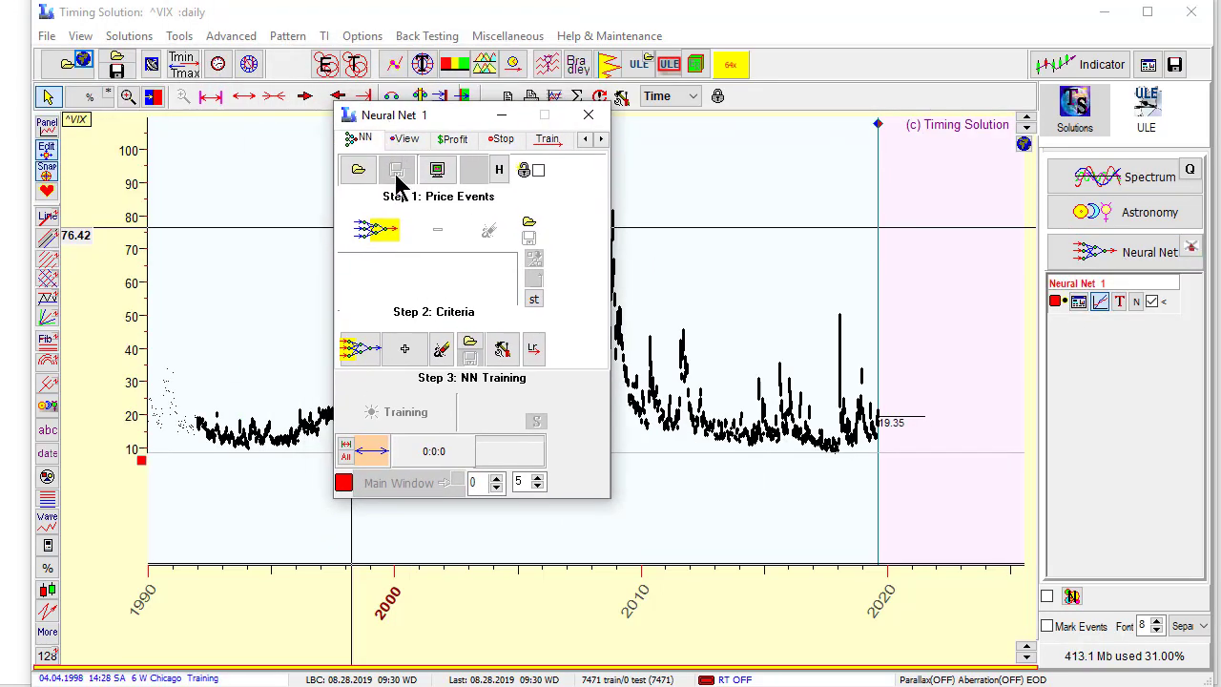
{"action": "left_click", "coordinate": [380, 232]}
{"action": "left_click_drag", "start_coordinate": [84, 250], "coordinate": [505, 210]}
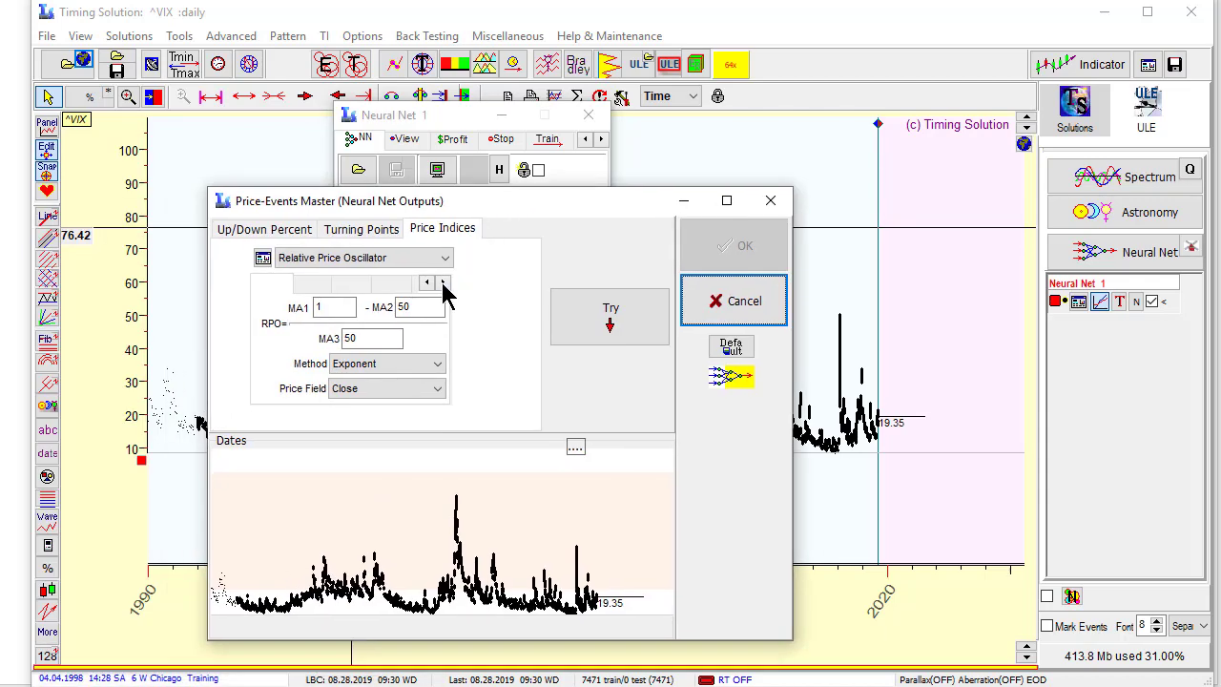
{"action": "left_click", "coordinate": [444, 258]}
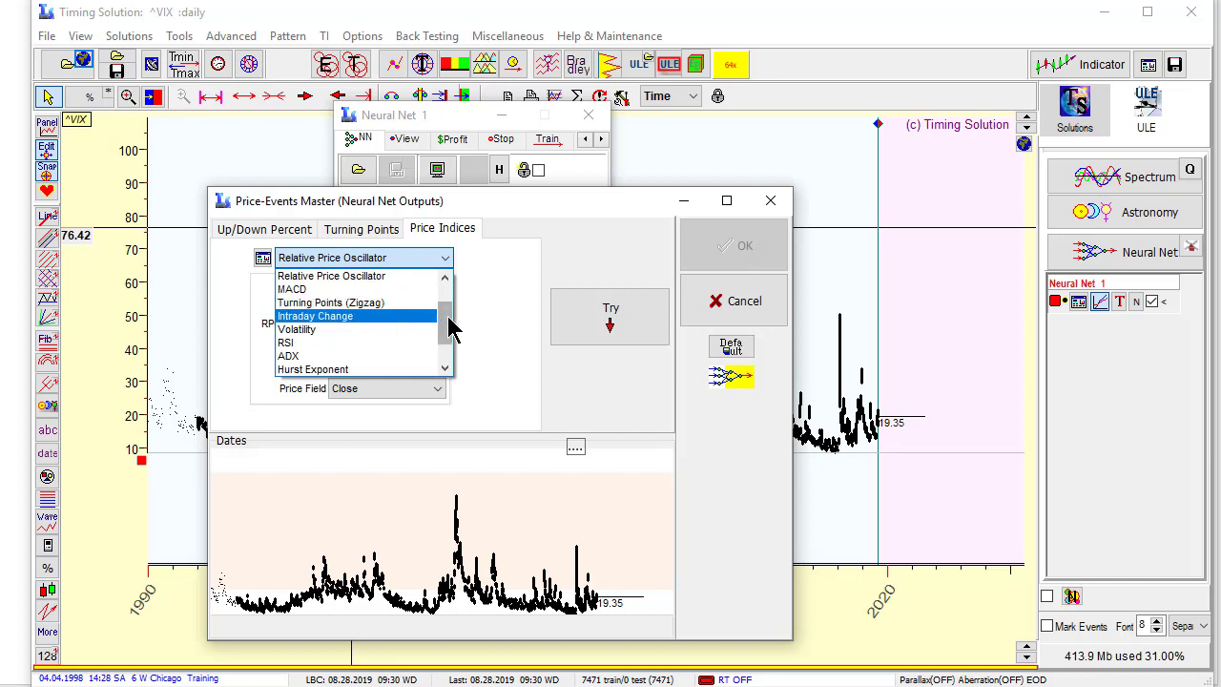
{"action": "scroll", "coordinate": [445, 314], "scroll_direction": "up", "scroll_amount": 1}
{"action": "left_click", "coordinate": [314, 276]}
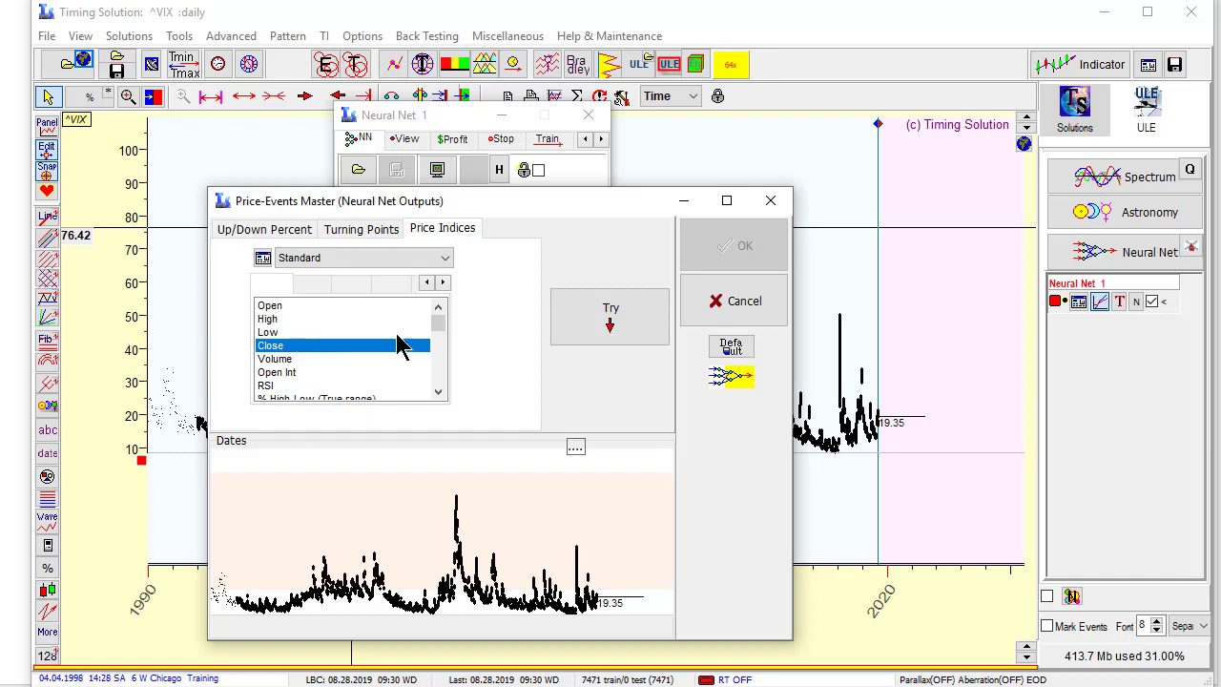
{"action": "left_click", "coordinate": [584, 318]}
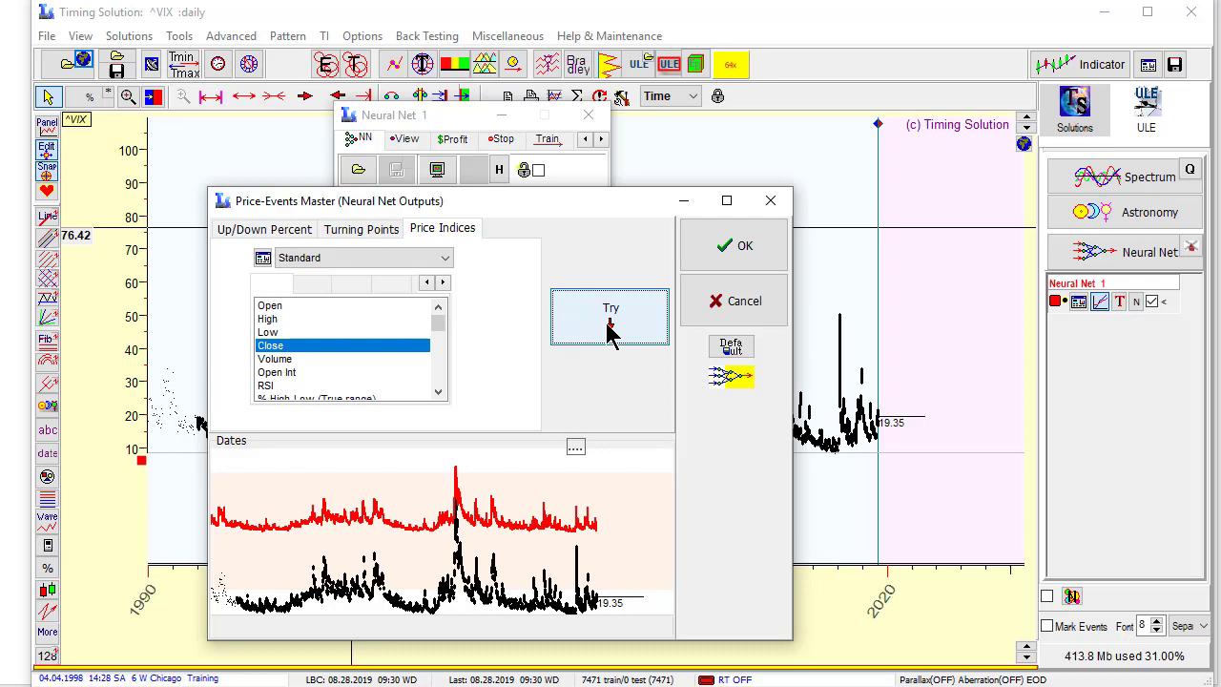
{"action": "left_click", "coordinate": [733, 245]}
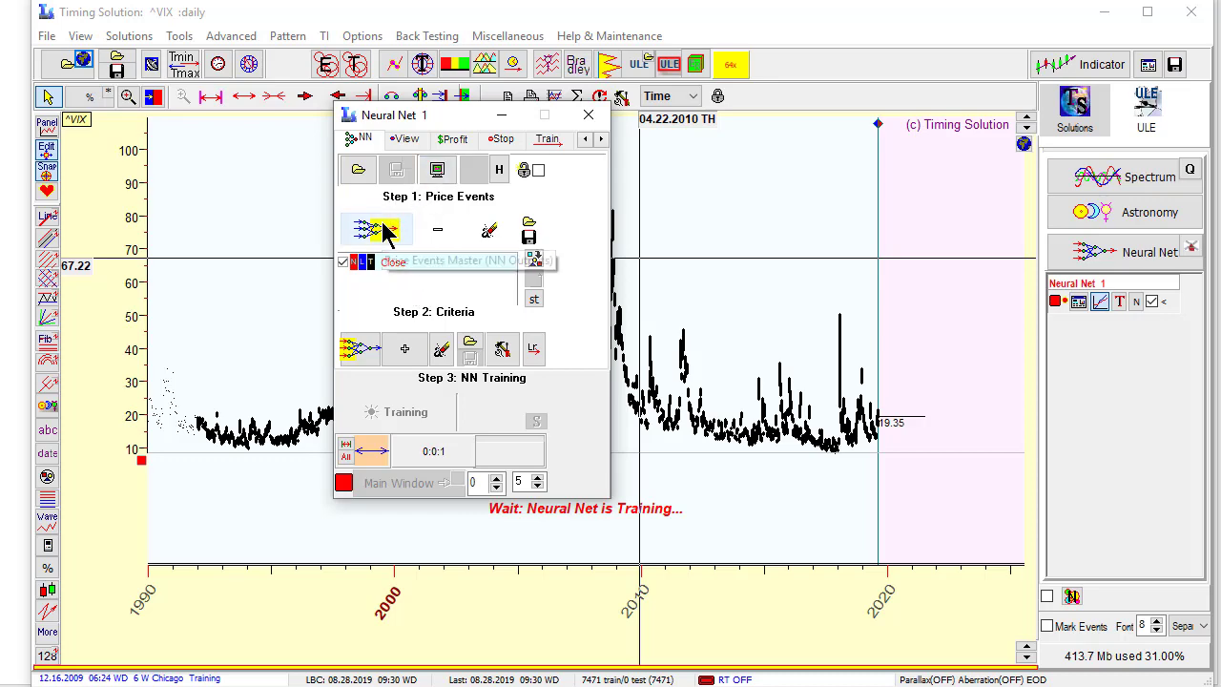
Add a Relative Price Oscillator of Close as a second output and leave it unchecked.
{"action": "left_click", "coordinate": [387, 232]}
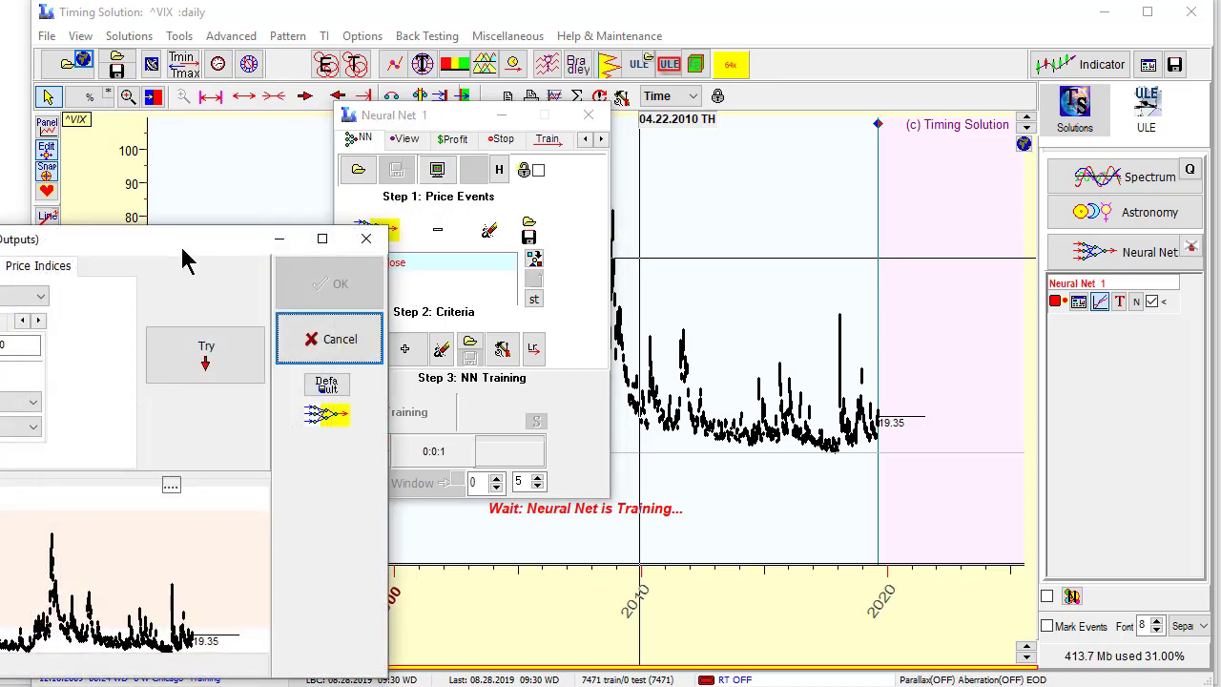
{"action": "mouse_move", "coordinate": [186, 259]}
{"action": "left_mouse_down"}
{"action": "mouse_move", "coordinate": [627, 197]}
{"action": "mouse_move", "coordinate": [774, 198]}
{"action": "left_mouse_up"}
{"action": "left_click", "coordinate": [762, 299]}
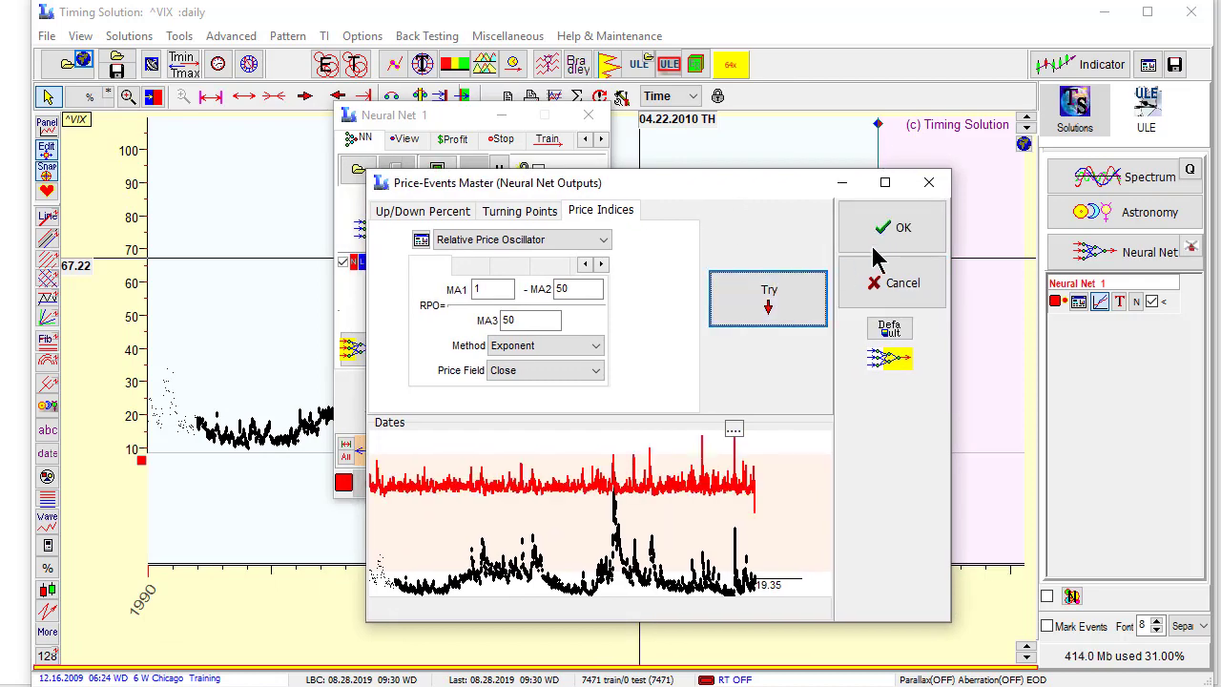
{"action": "left_click", "coordinate": [880, 229]}
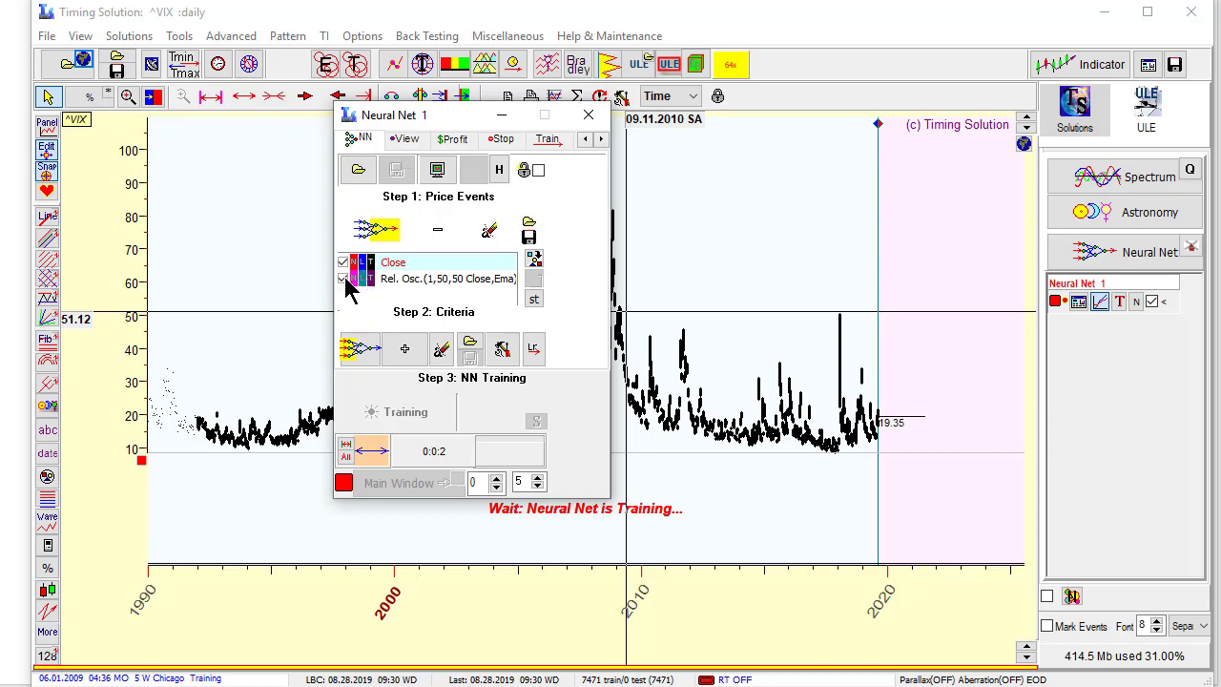
{"action": "left_click", "coordinate": [345, 279]}
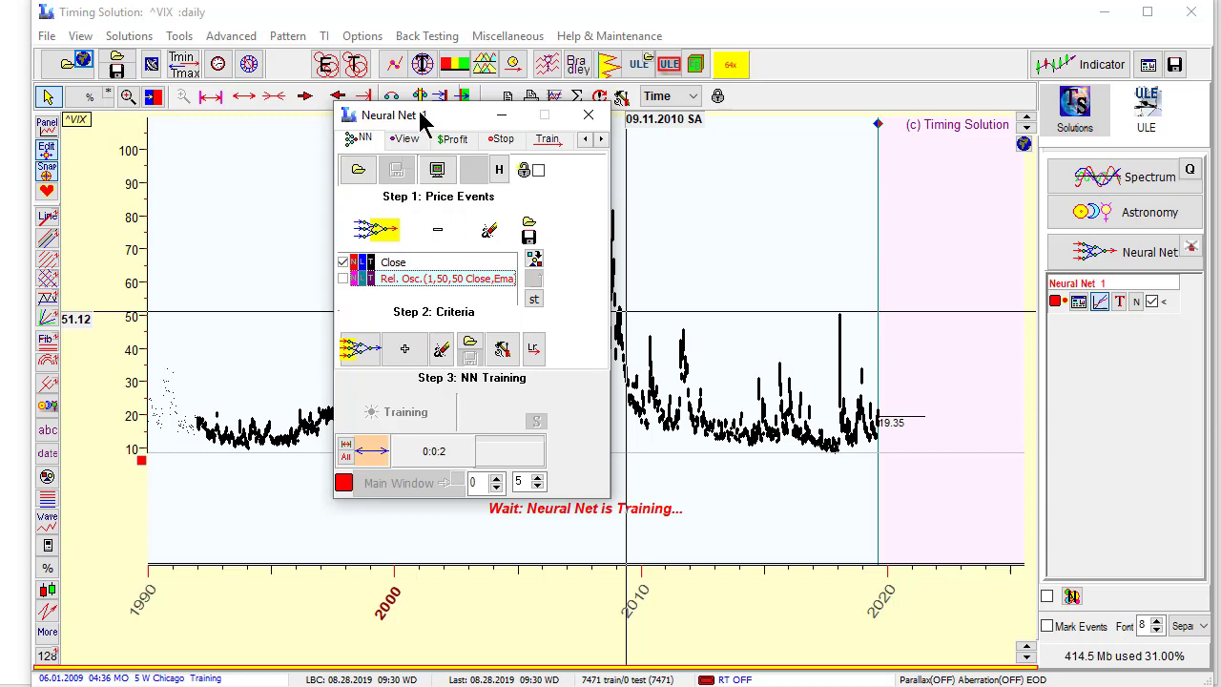
{"action": "left_click_drag", "start_coordinate": [419, 115], "coordinate": [349, 56]}
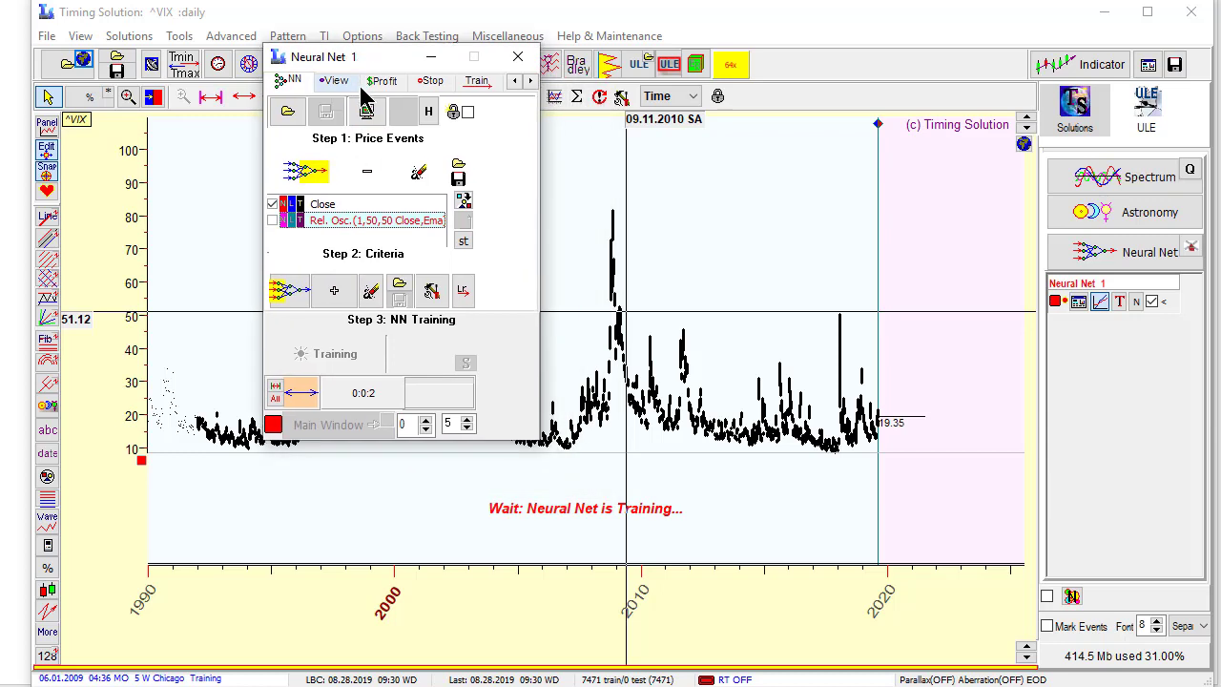
Add a dynamic astro model as the neural net's input, without choosing a preset.
{"action": "left_click", "coordinate": [343, 286]}
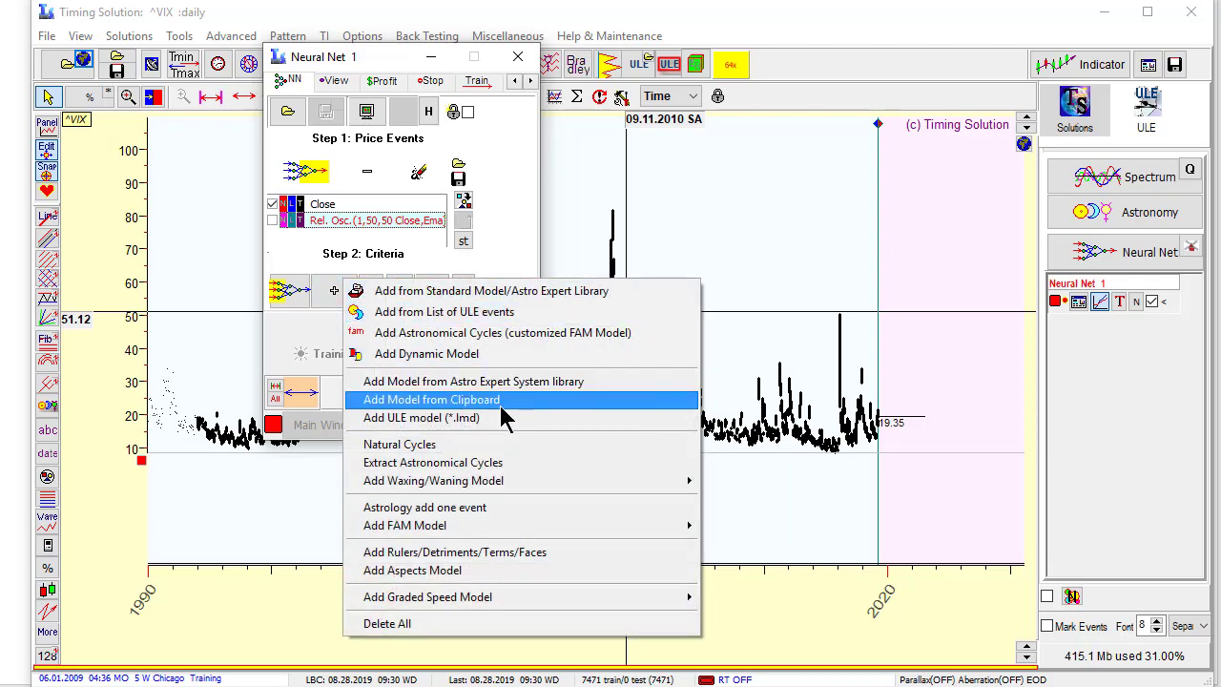
{"action": "left_click", "coordinate": [480, 358]}
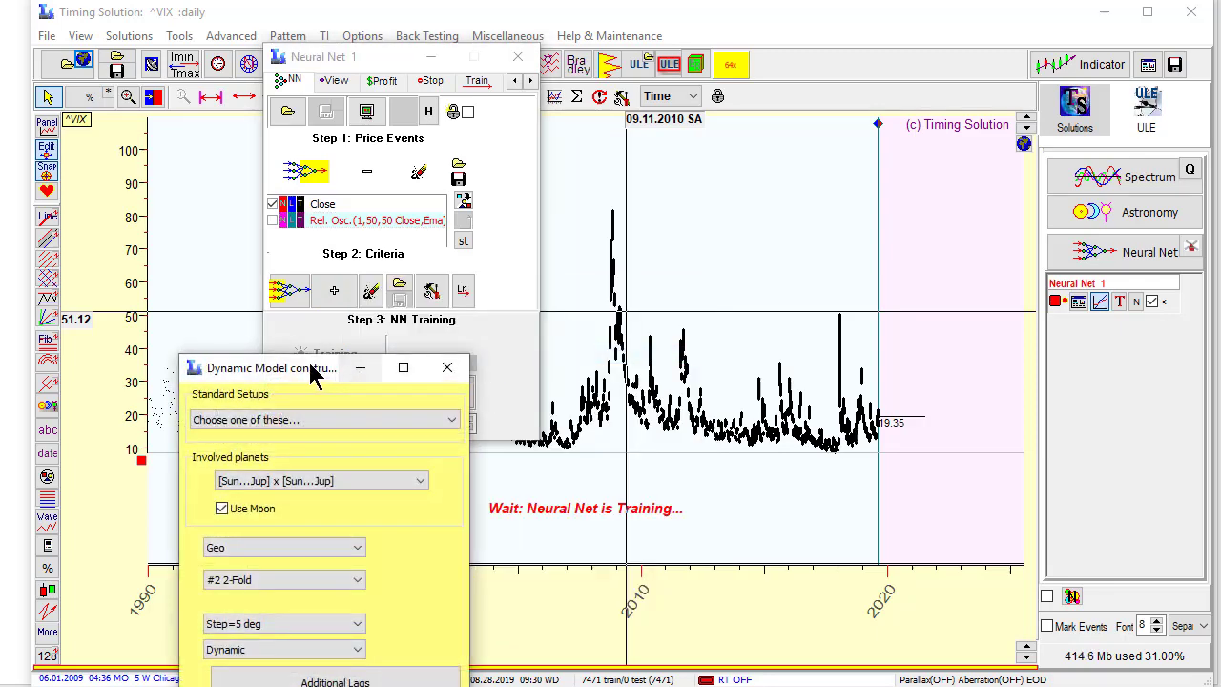
{"action": "left_click_drag", "start_coordinate": [314, 371], "coordinate": [552, 182]}
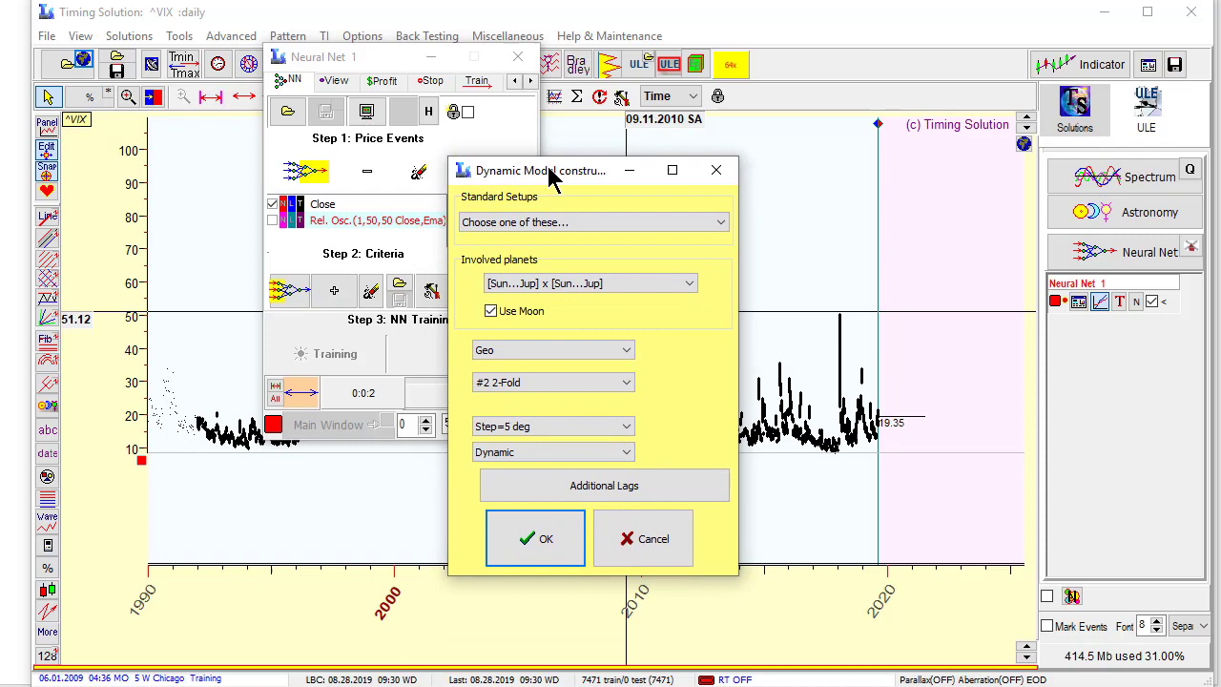
{"action": "left_click", "coordinate": [711, 219]}
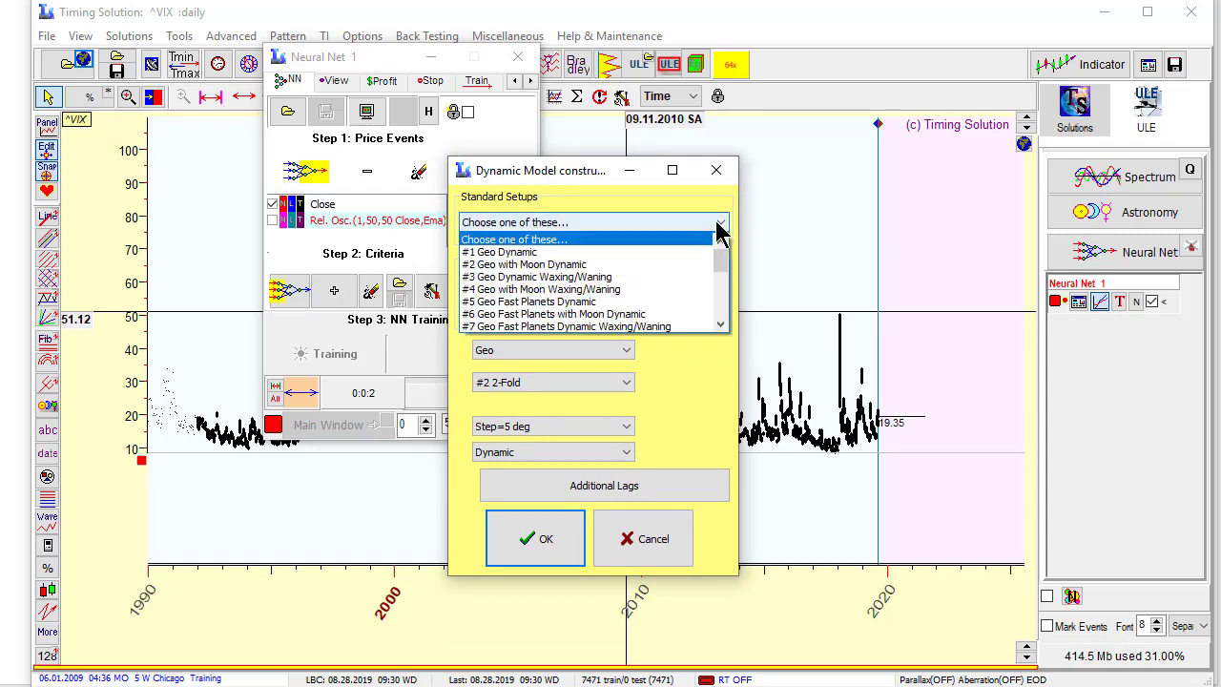
{"action": "left_click", "coordinate": [577, 238]}
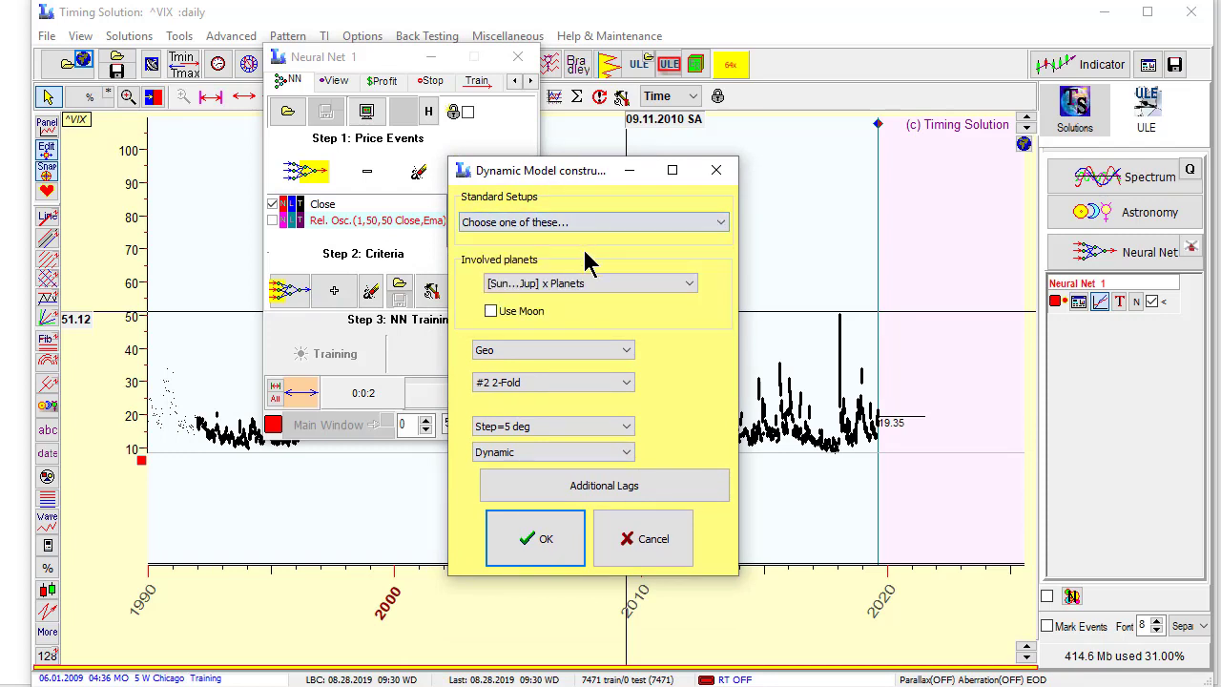
Set planets to [Sun...Jup] x [Sun...Jup] with the Moon, and the step to 5 degrees after trying 10.
{"action": "left_click", "coordinate": [688, 283]}
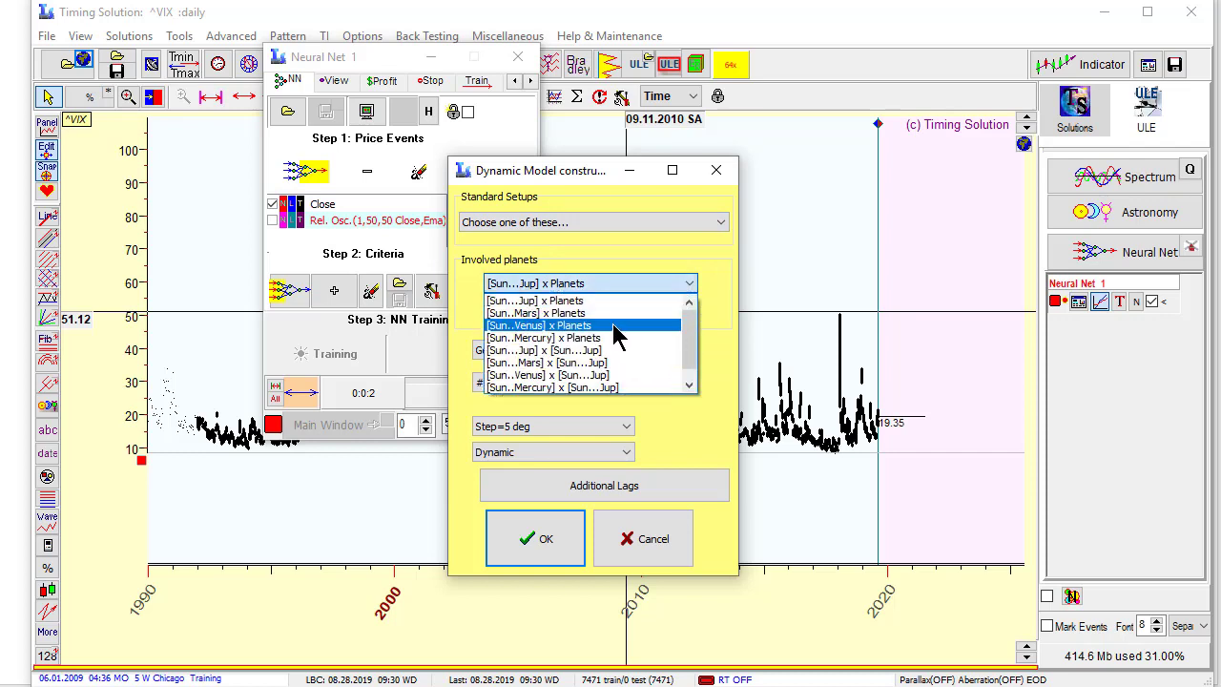
{"action": "left_click", "coordinate": [593, 351]}
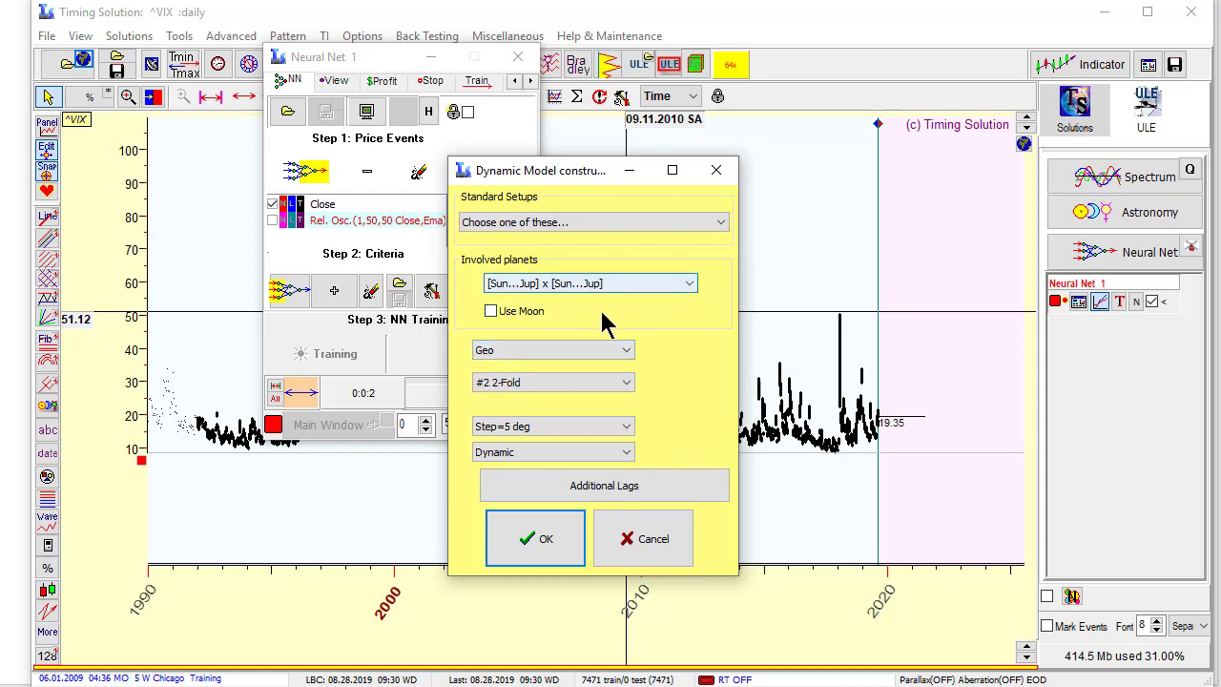
{"action": "left_click", "coordinate": [491, 311]}
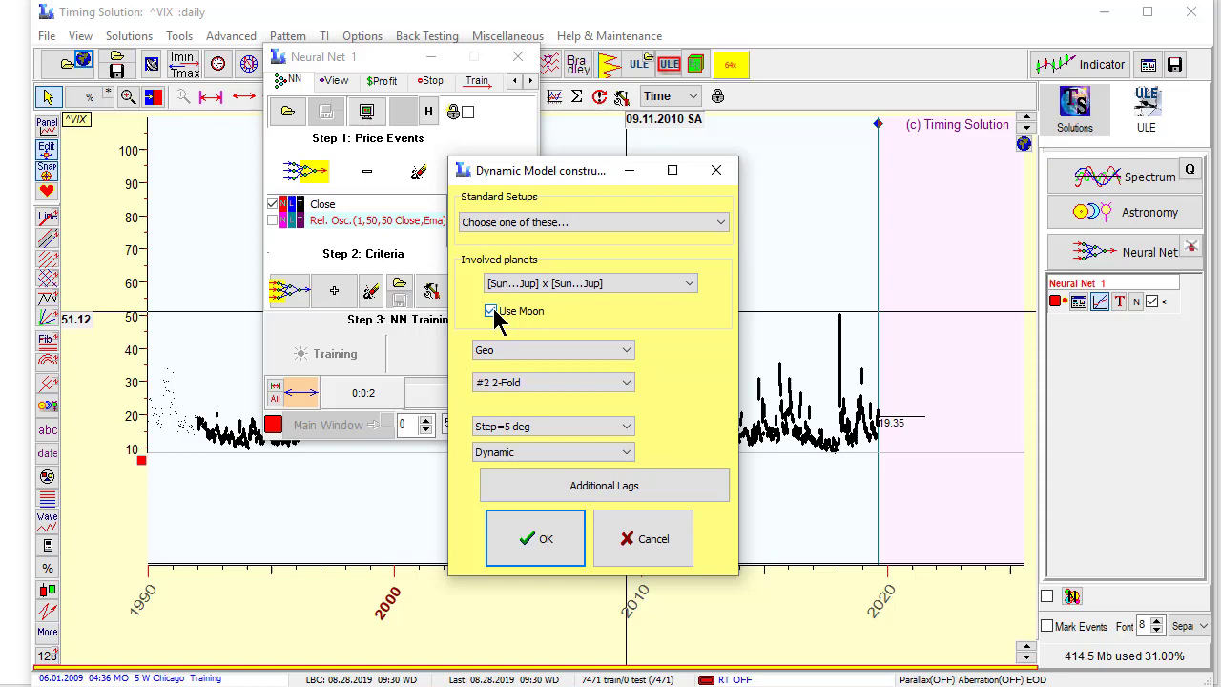
{"action": "left_click", "coordinate": [624, 428]}
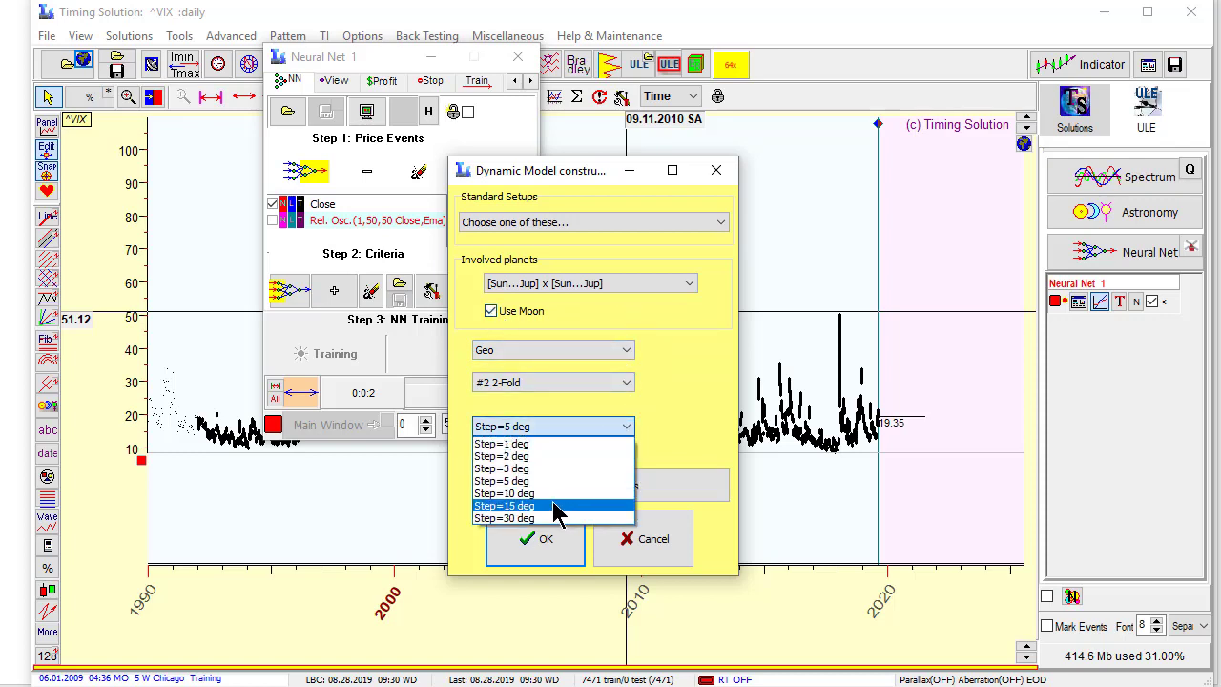
{"action": "left_click", "coordinate": [524, 493]}
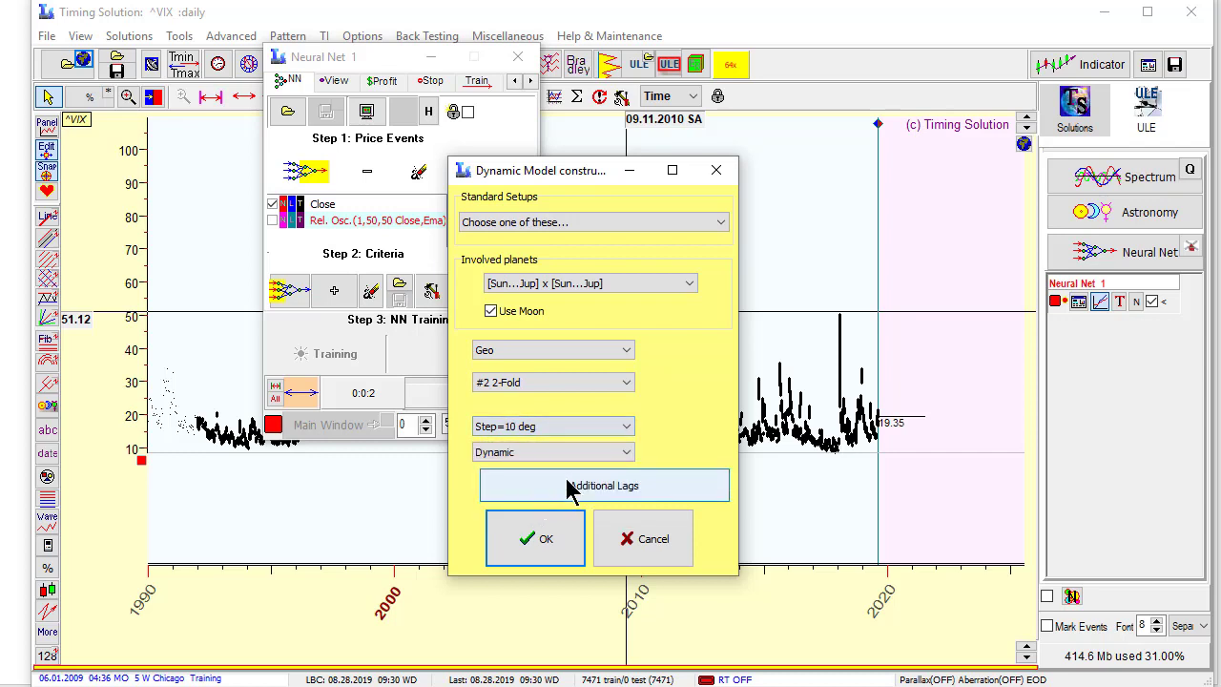
{"action": "left_click", "coordinate": [626, 428]}
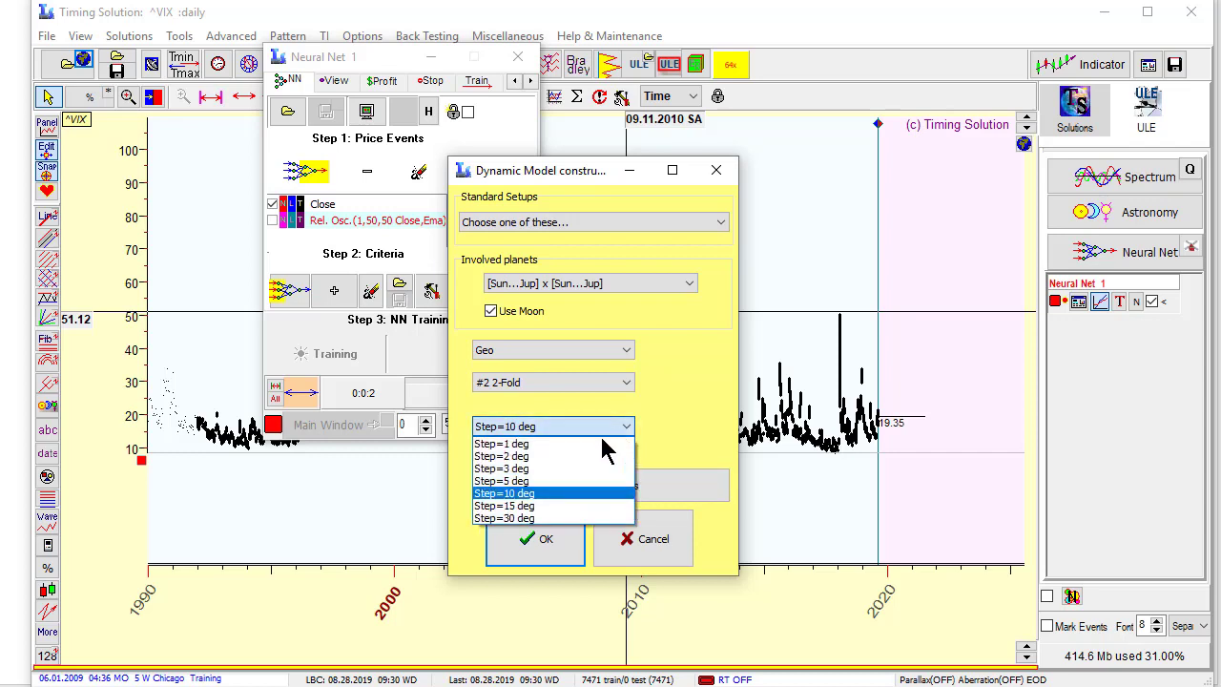
{"action": "left_click", "coordinate": [534, 489]}
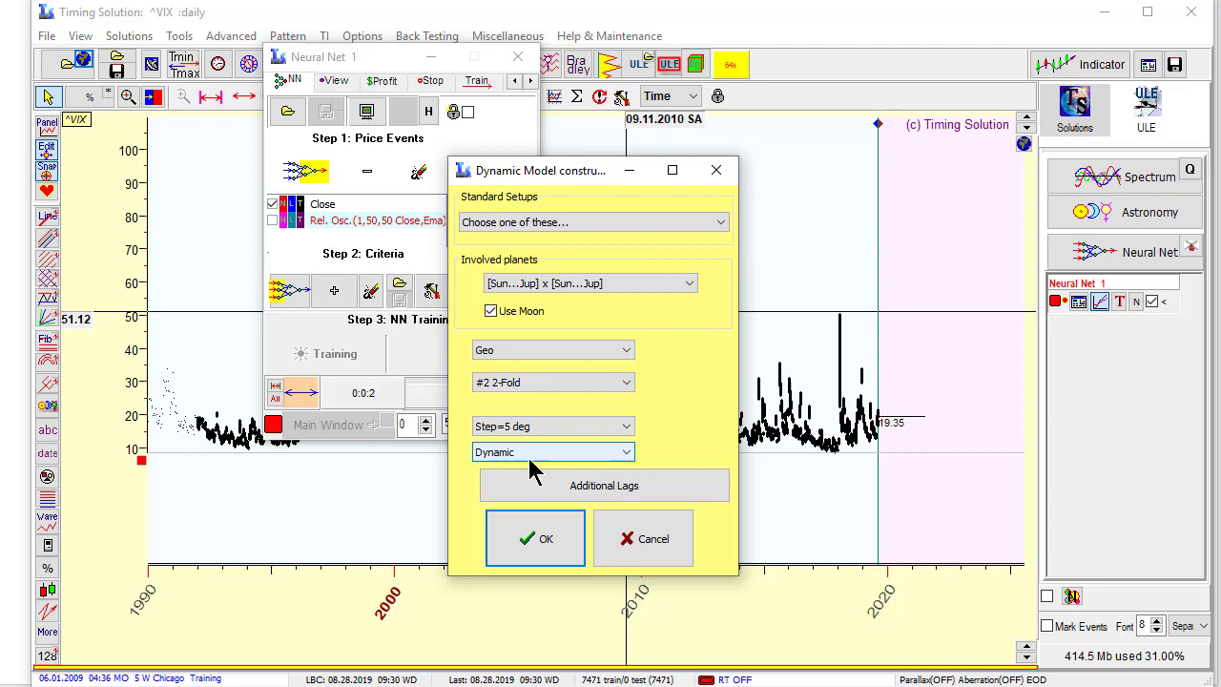
Accept the dynamic model and end the training interval (LBC) at 06.13.2015.
{"action": "left_click", "coordinate": [548, 547]}
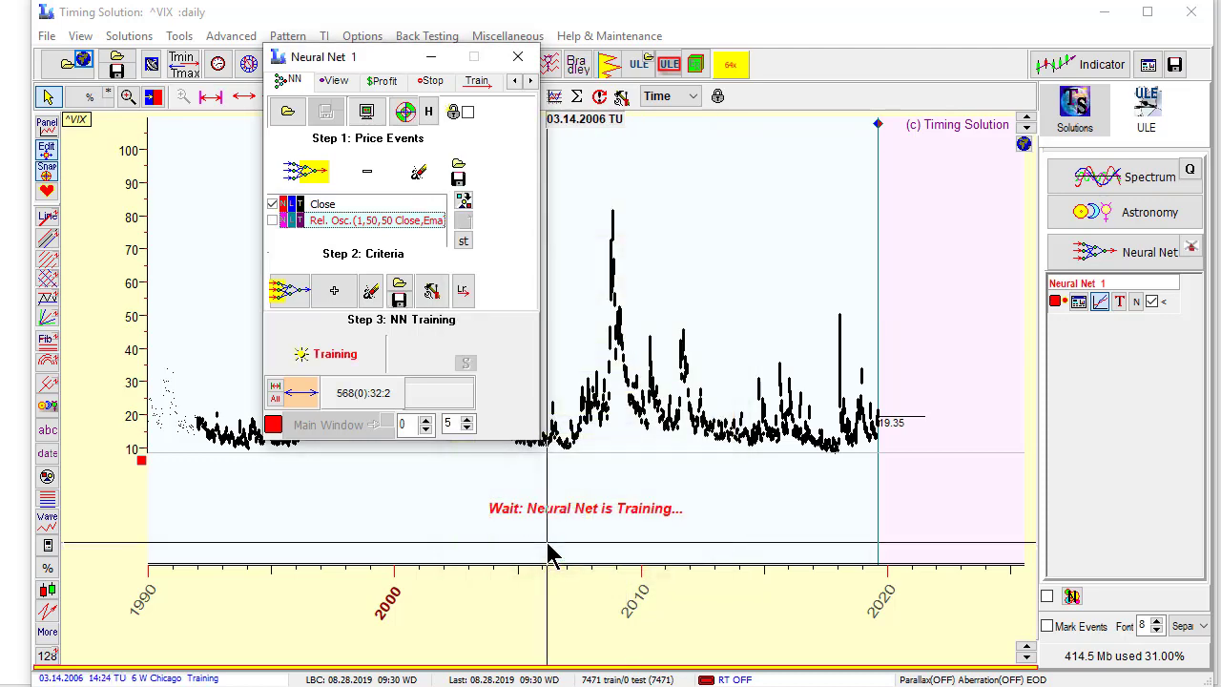
{"action": "scroll", "coordinate": [709, 468], "scroll_direction": "up", "scroll_amount": 3}
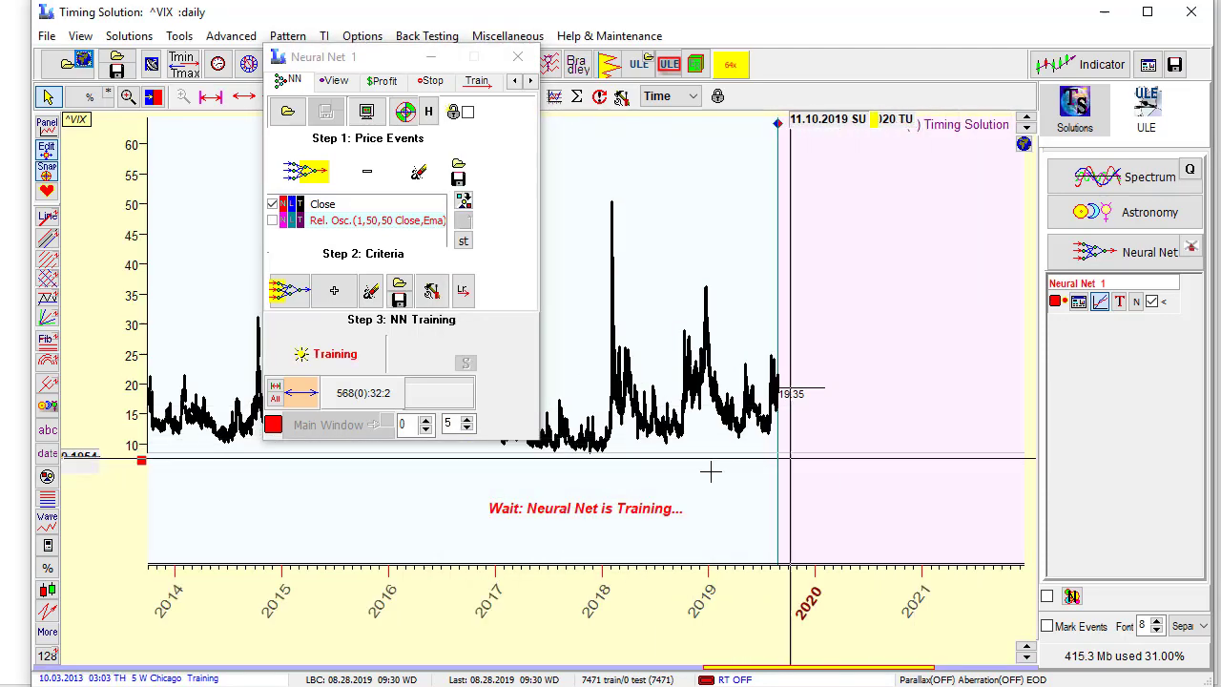
{"action": "scroll", "coordinate": [627, 447], "scroll_direction": "up", "scroll_amount": 5}
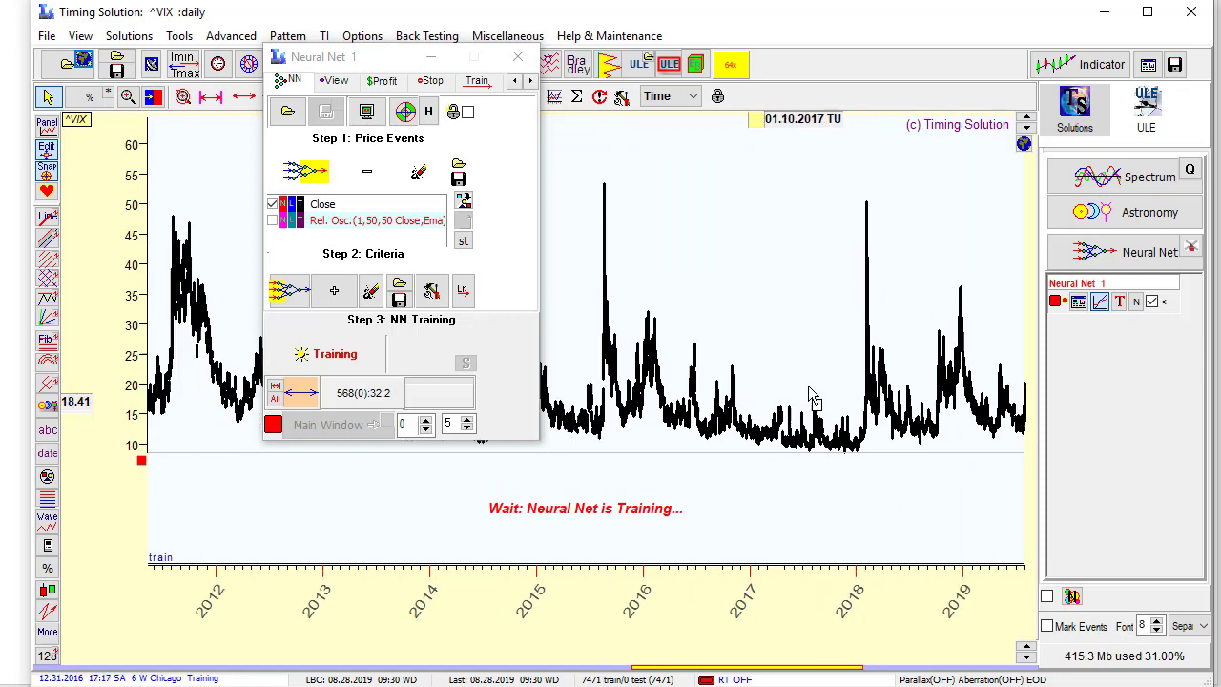
{"action": "right_click", "coordinate": [637, 465]}
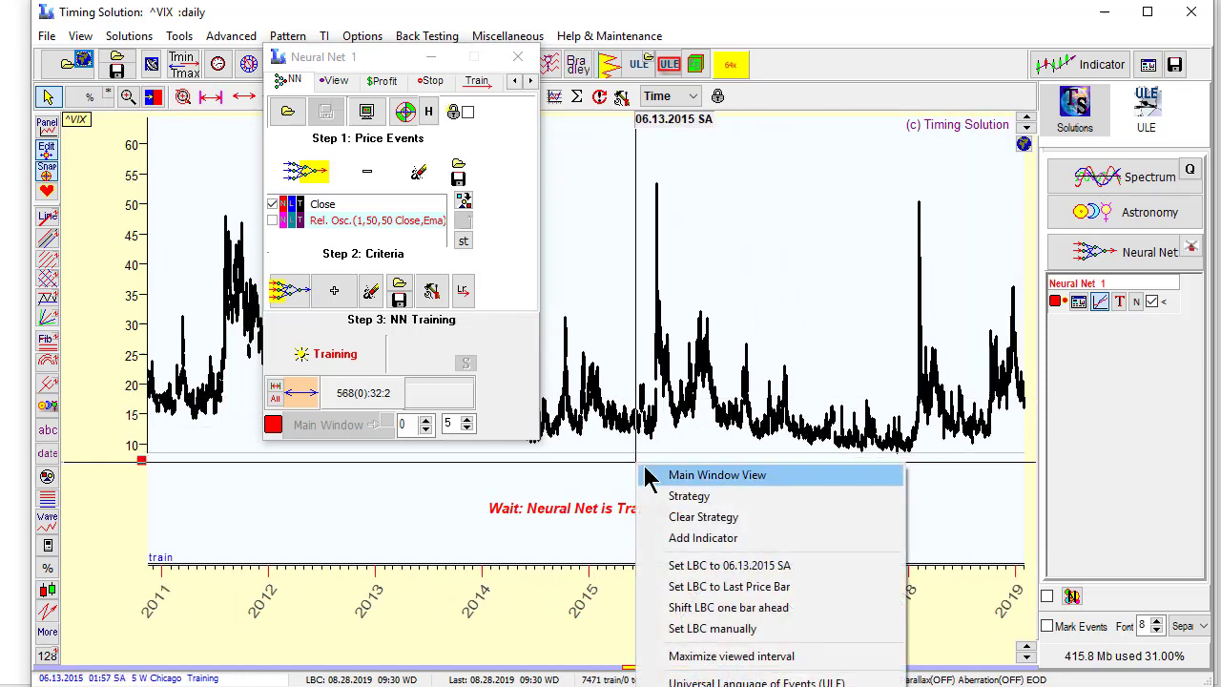
{"action": "left_click", "coordinate": [693, 566]}
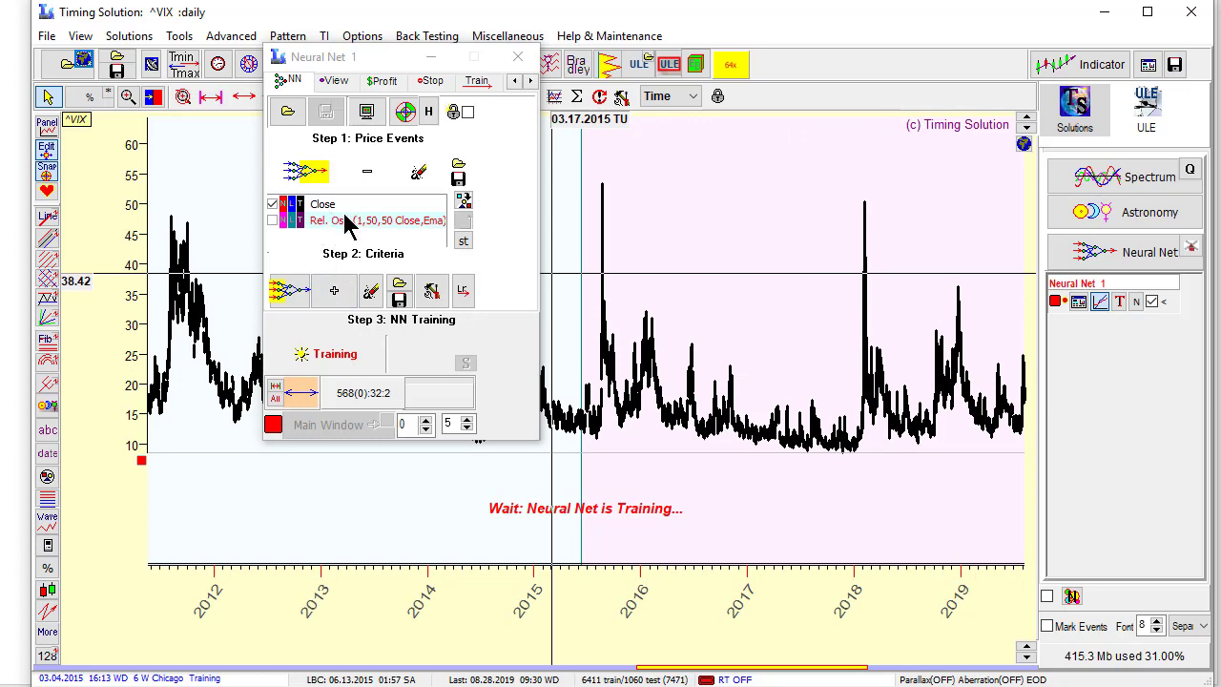
Train the neural net to draw the VIX Close projection through 2020.
{"action": "left_click", "coordinate": [325, 353]}
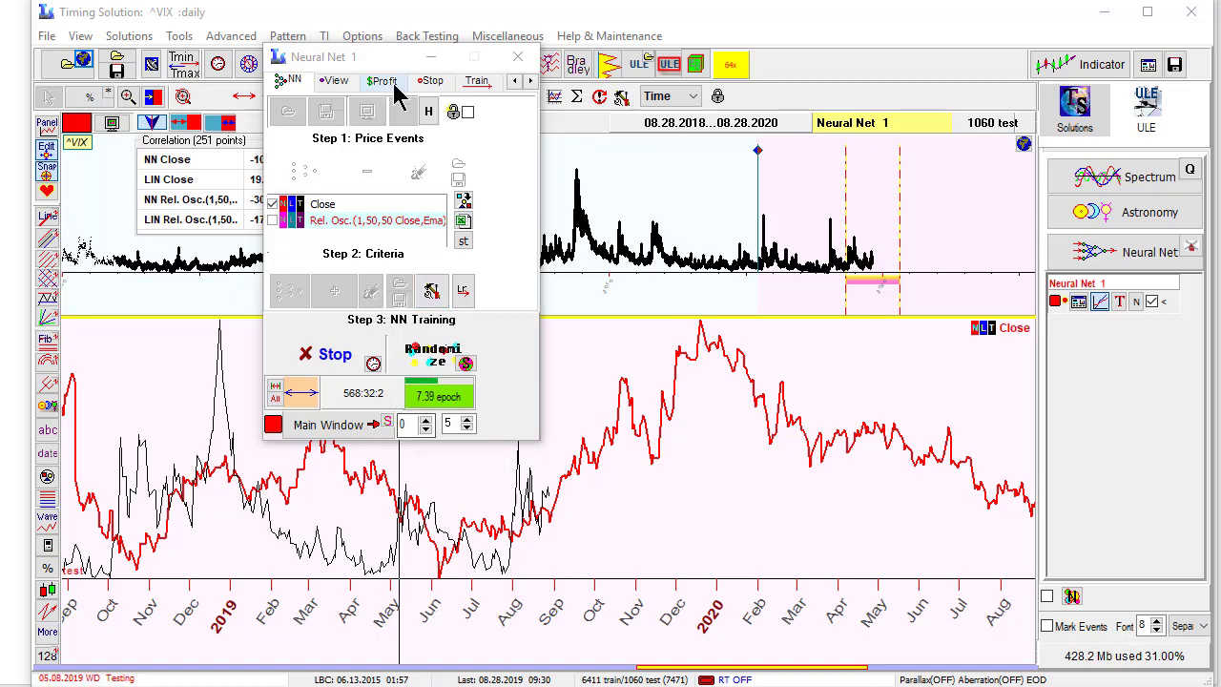
Raise the Close projection smoothing to 7 and display the 2015–2021 testing span.
{"action": "left_click_drag", "start_coordinate": [360, 56], "coordinate": [302, 48]}
{"action": "left_click_drag", "start_coordinate": [751, 263], "coordinate": [916, 271]}
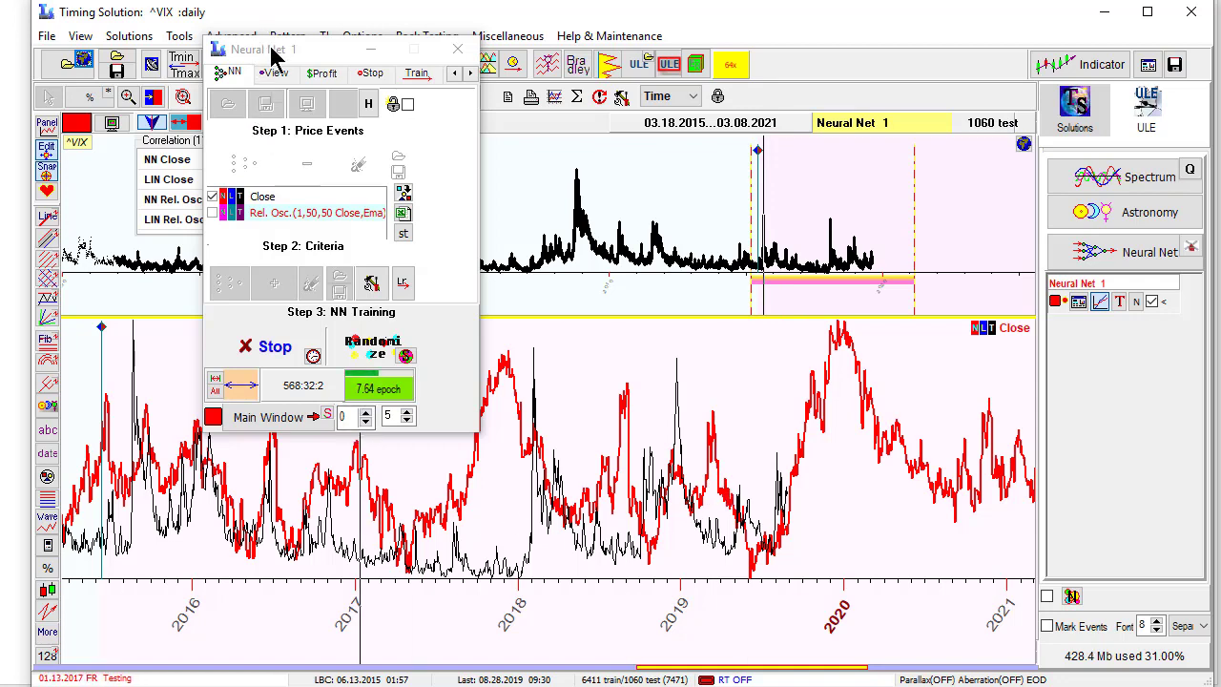
{"action": "left_click_drag", "start_coordinate": [276, 48], "coordinate": [432, 79]}
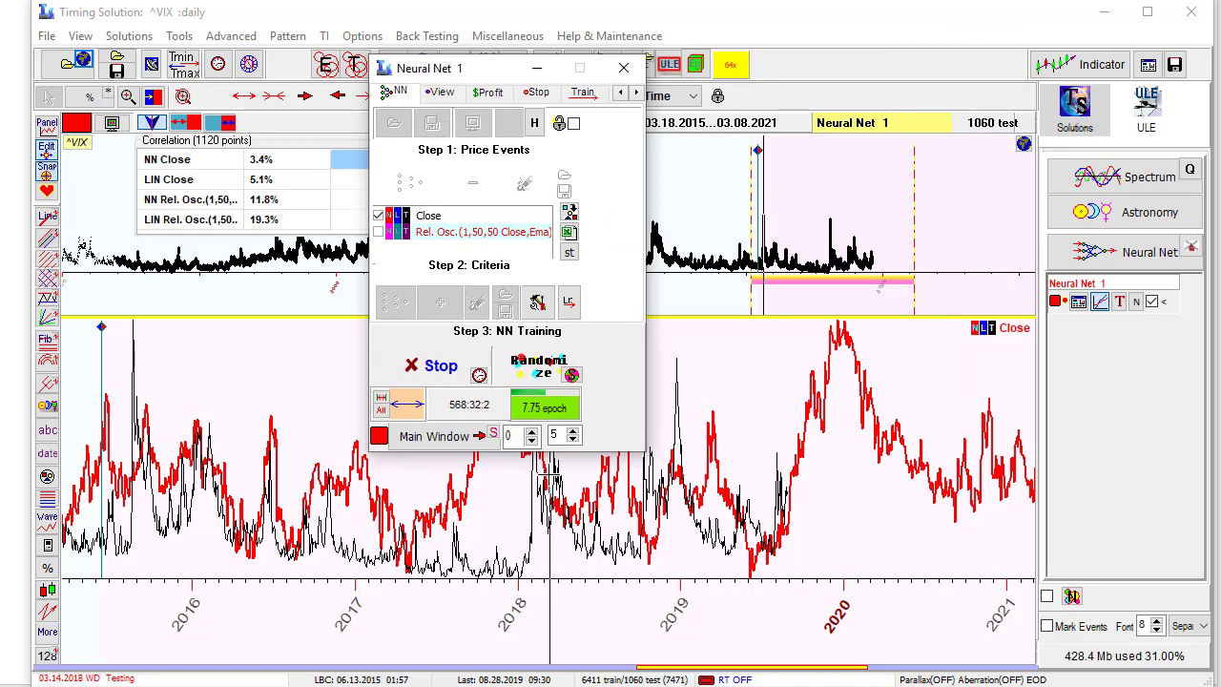
{"action": "left_click", "coordinate": [531, 430]}
{"action": "left_click", "coordinate": [531, 430]}
{"action": "left_click", "coordinate": [531, 430]}
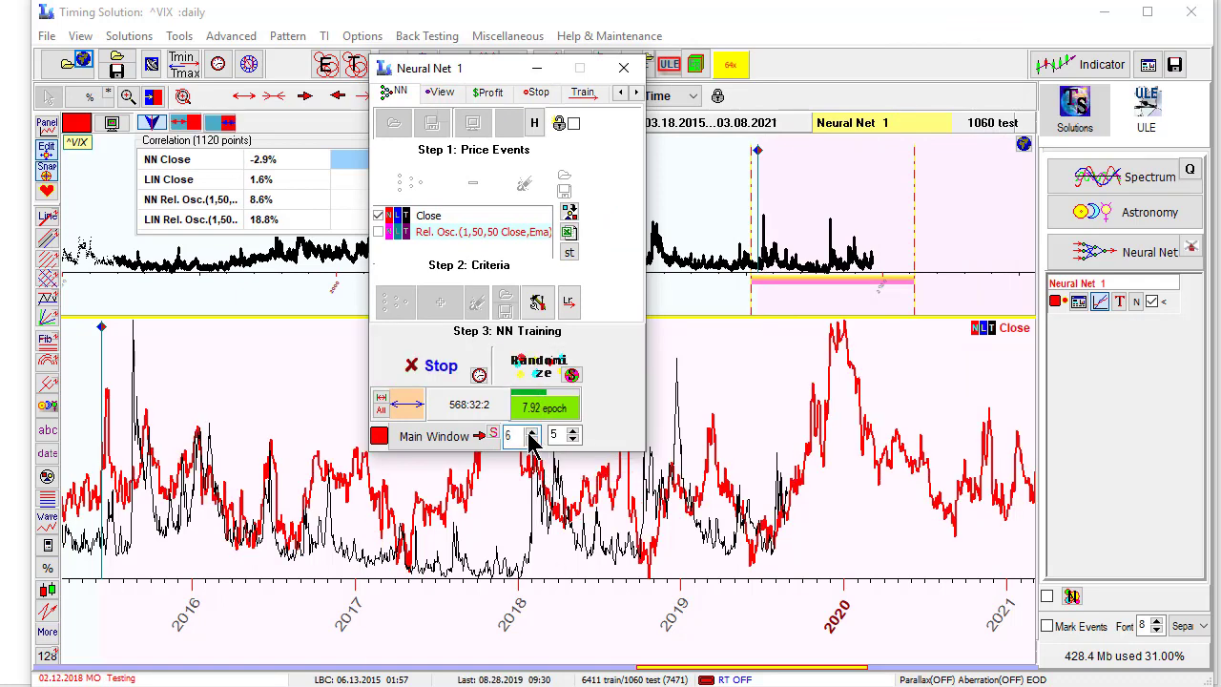
{"action": "left_click_drag", "start_coordinate": [749, 297], "coordinate": [906, 302]}
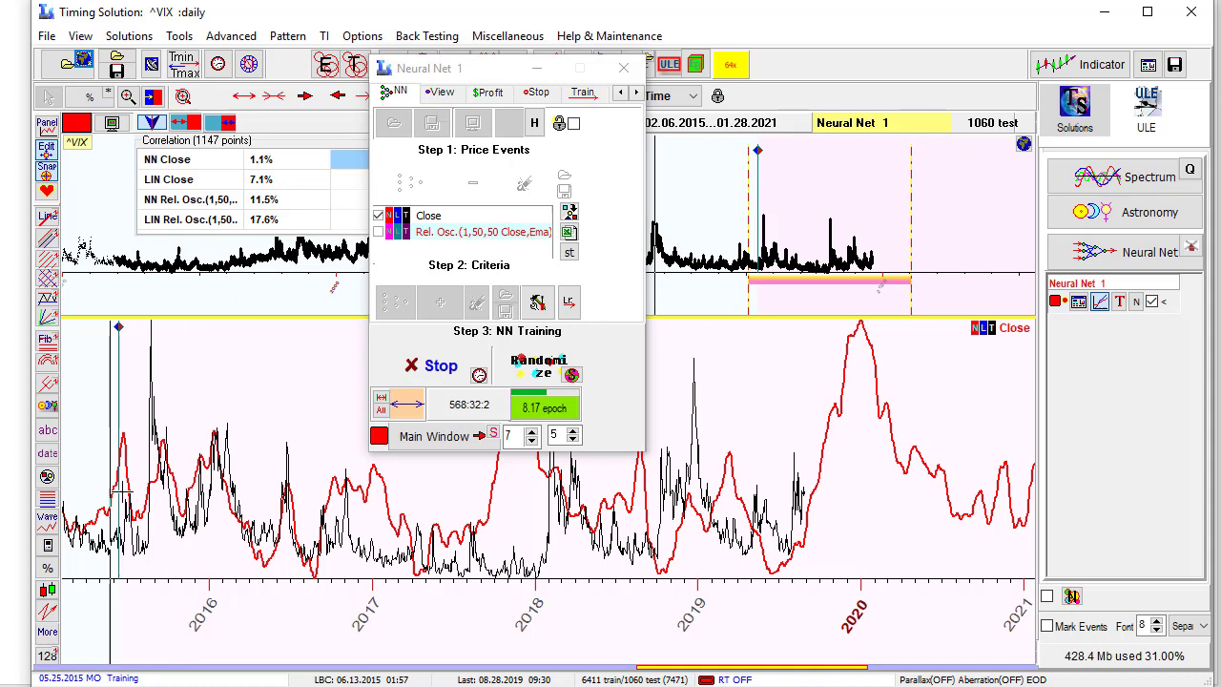
{"action": "left_click_drag", "start_coordinate": [467, 74], "coordinate": [409, 81]}
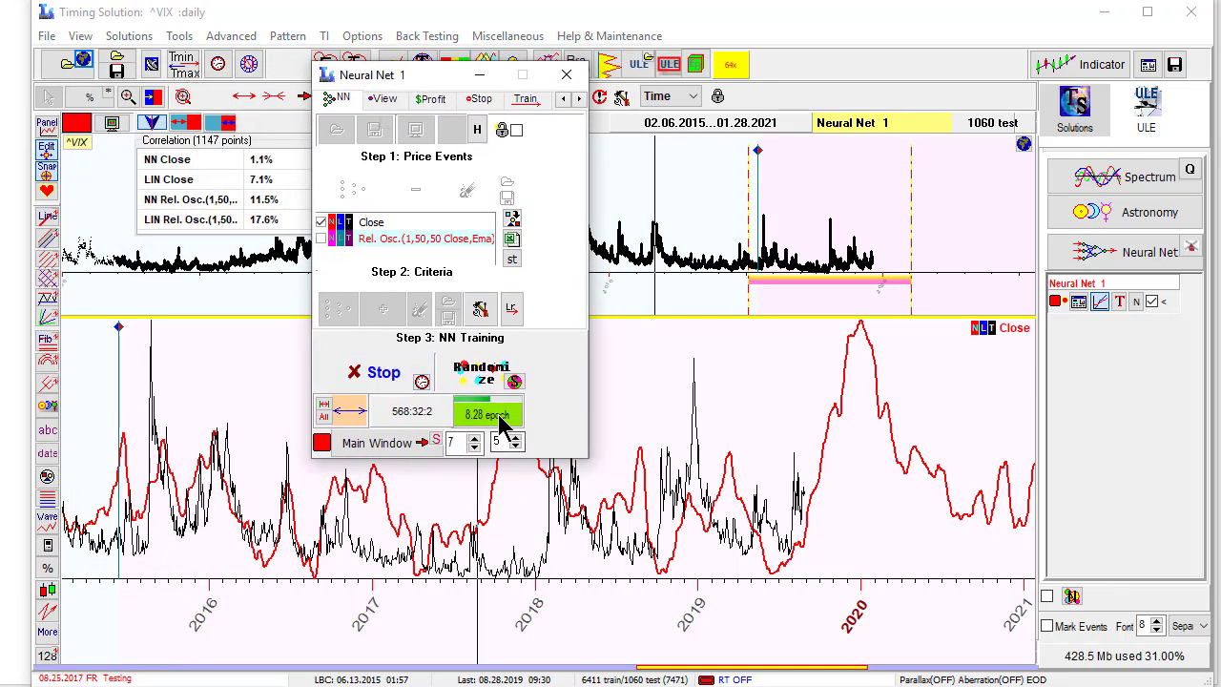
{"action": "left_click", "coordinate": [322, 238]}
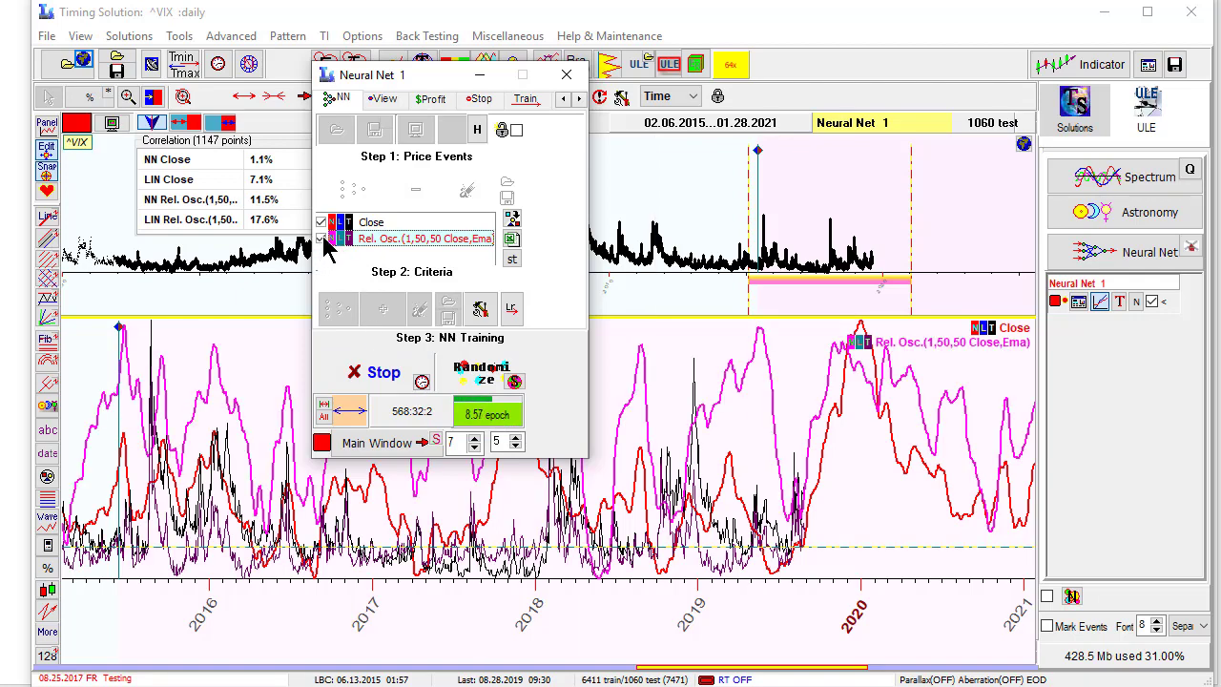
{"action": "left_click", "coordinate": [320, 223]}
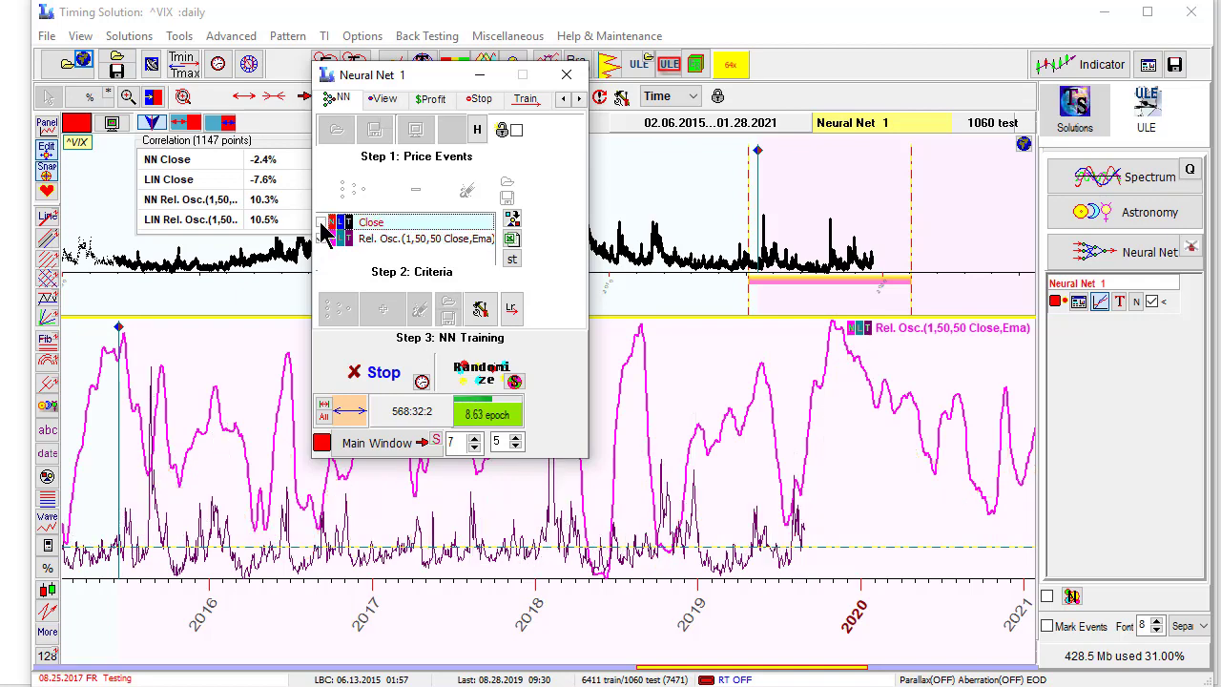
{"action": "left_click_drag", "start_coordinate": [410, 82], "coordinate": [780, 97]}
{"action": "left_click", "coordinate": [701, 251]}
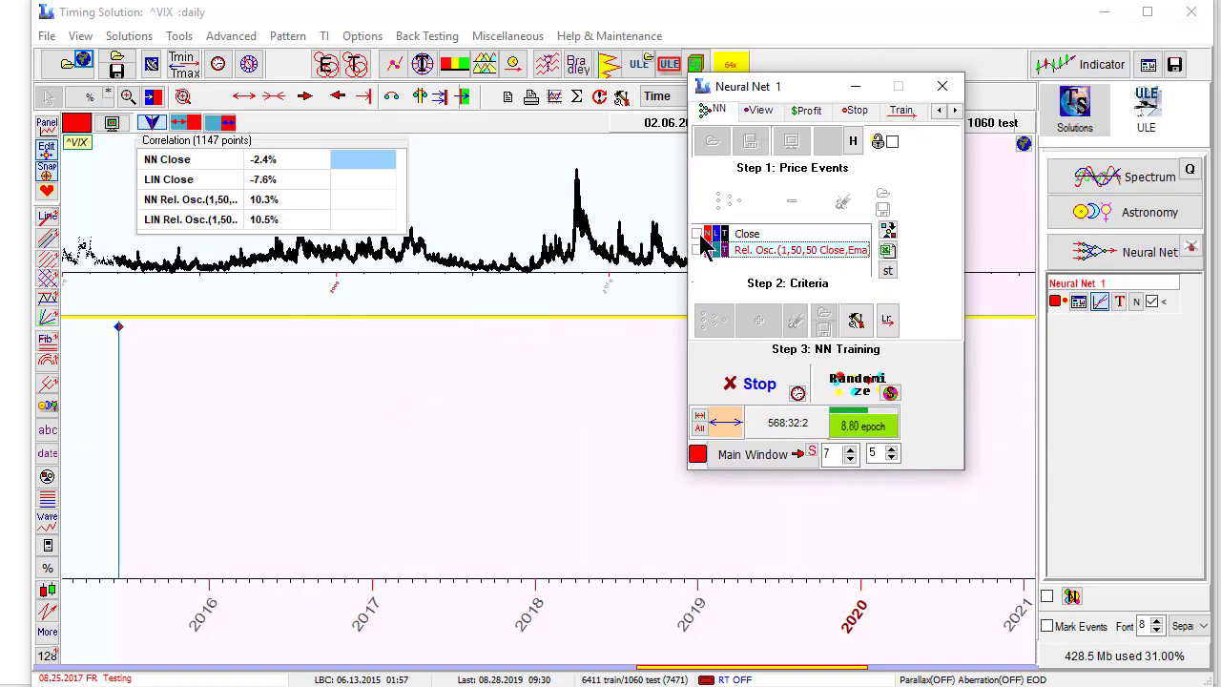
{"action": "left_click", "coordinate": [698, 234]}
{"action": "left_click_drag", "start_coordinate": [759, 87], "coordinate": [216, 22]}
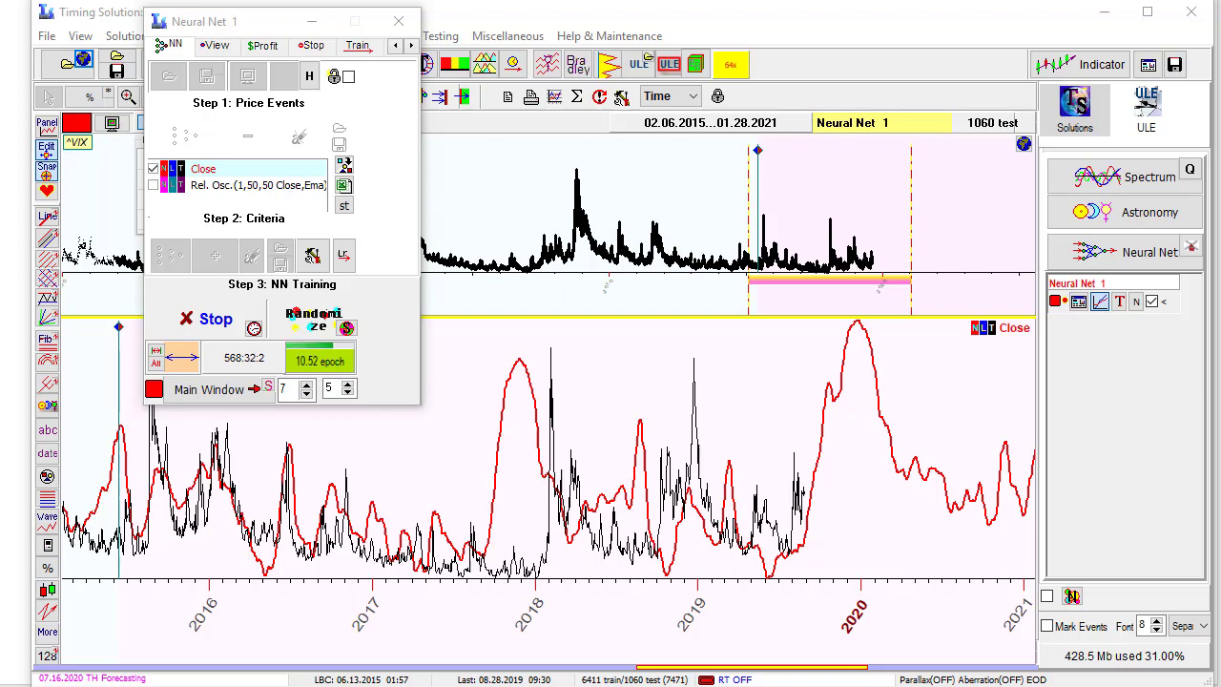
Stop neural net training, briefly showing then hiding the Rel. Osc. projection.
{"action": "left_click", "coordinate": [219, 321]}
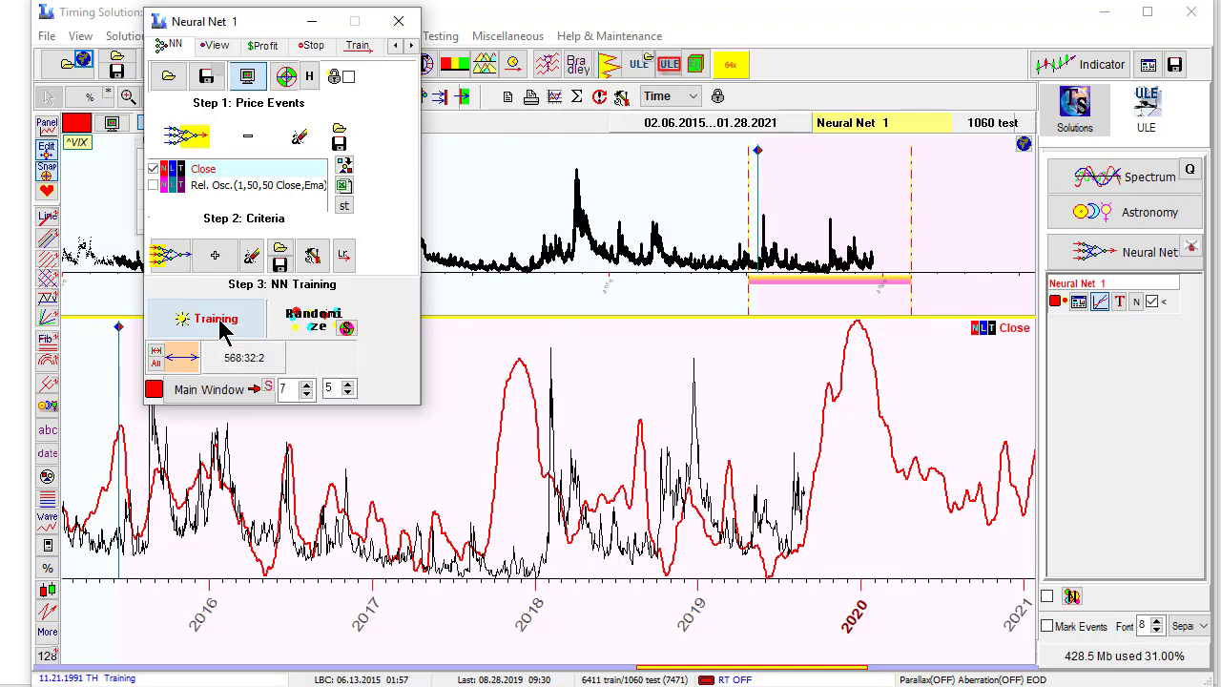
{"action": "left_click", "coordinate": [154, 185]}
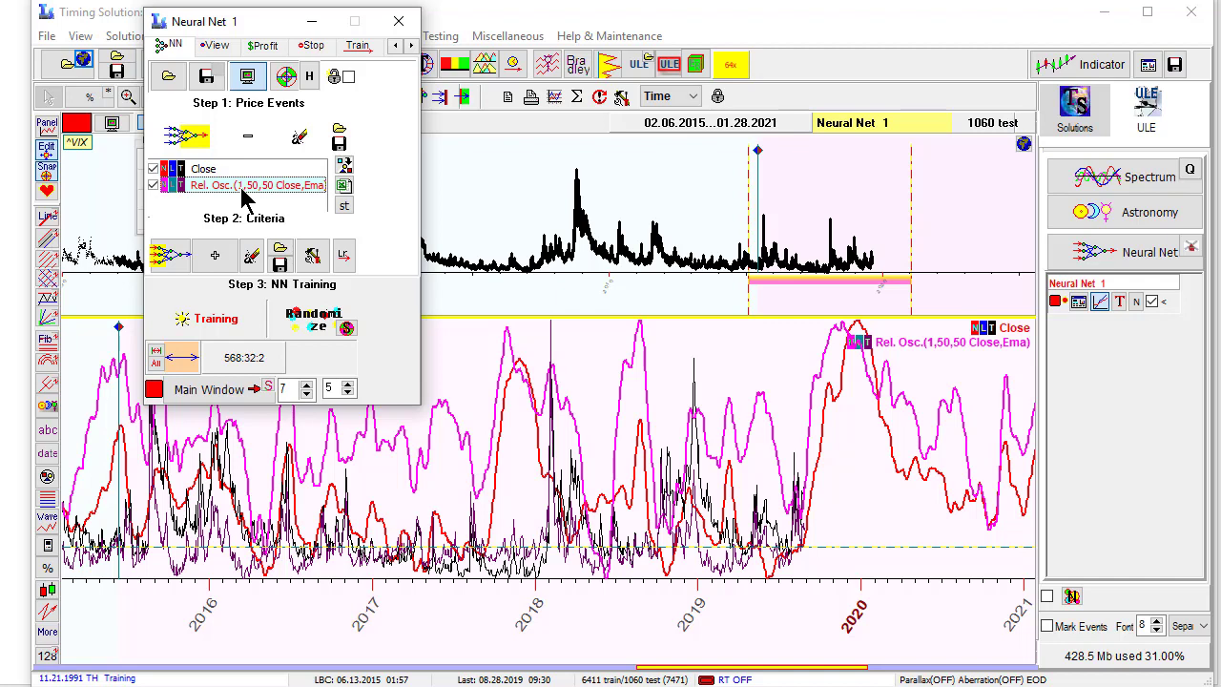
{"action": "left_click", "coordinate": [152, 185]}
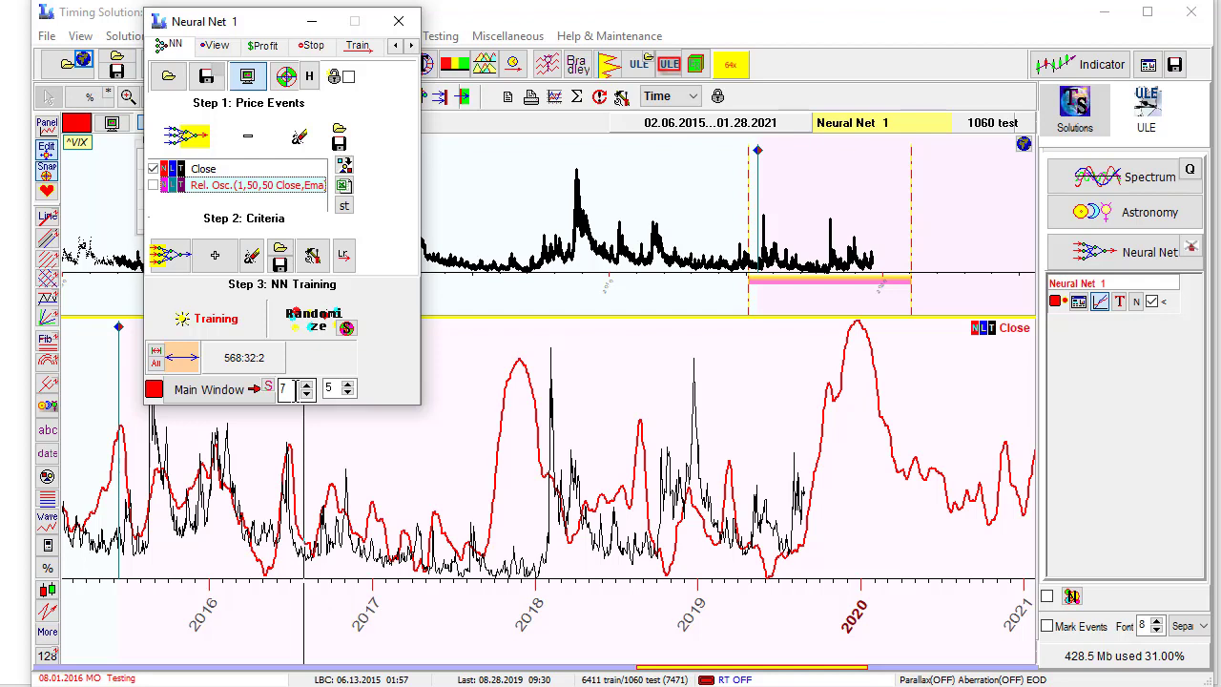
Add a second dynamic astro model, keeping [Sun...Jup] x [Sun...Jup] planet pairs, and review its step sizes.
{"action": "left_click", "coordinate": [251, 264]}
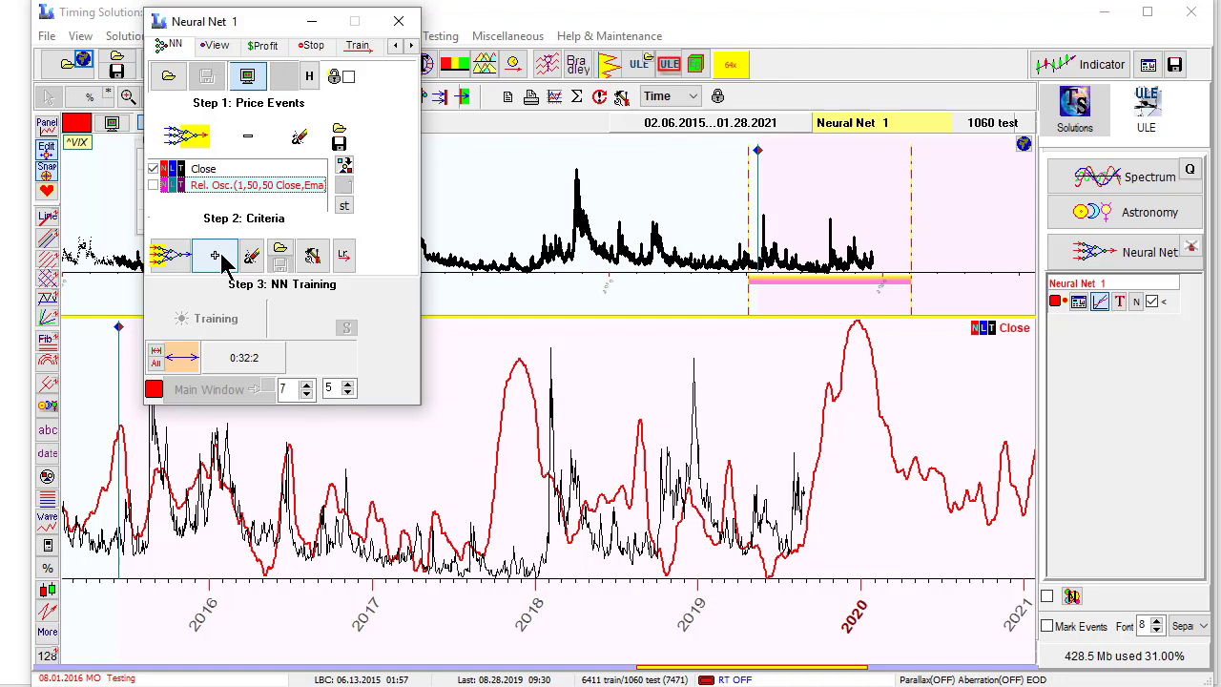
{"action": "left_click", "coordinate": [227, 262]}
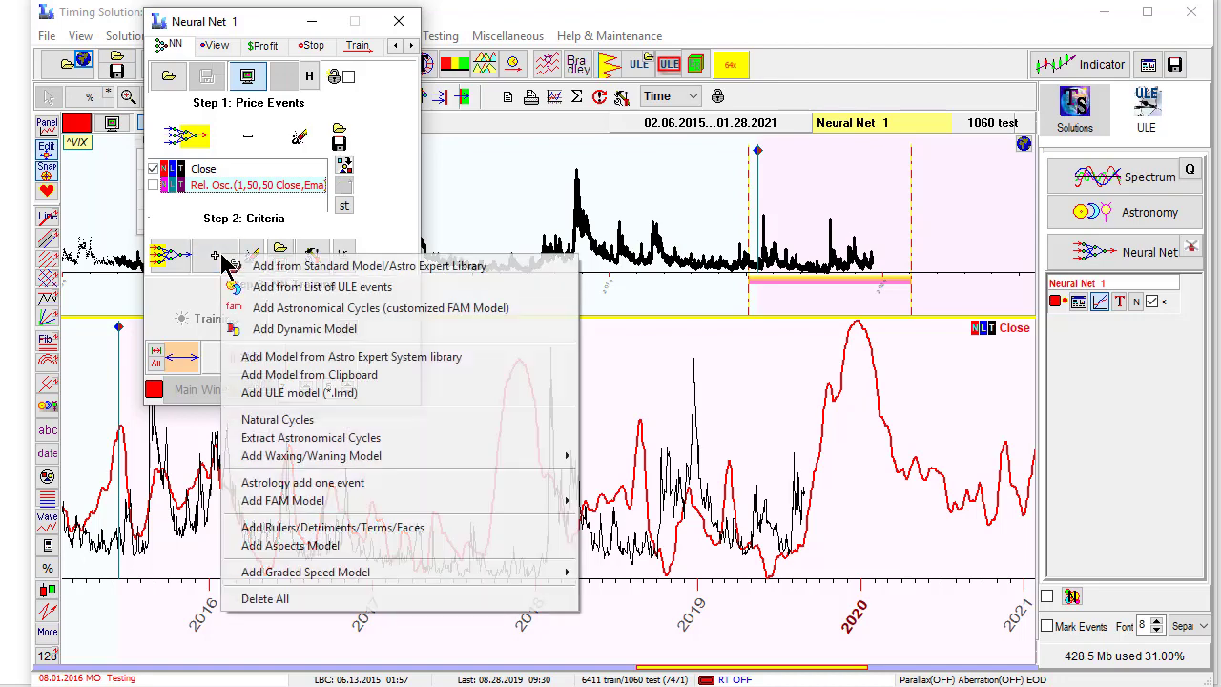
{"action": "left_click", "coordinate": [274, 339]}
{"action": "left_click_drag", "start_coordinate": [120, 344], "coordinate": [525, 225]}
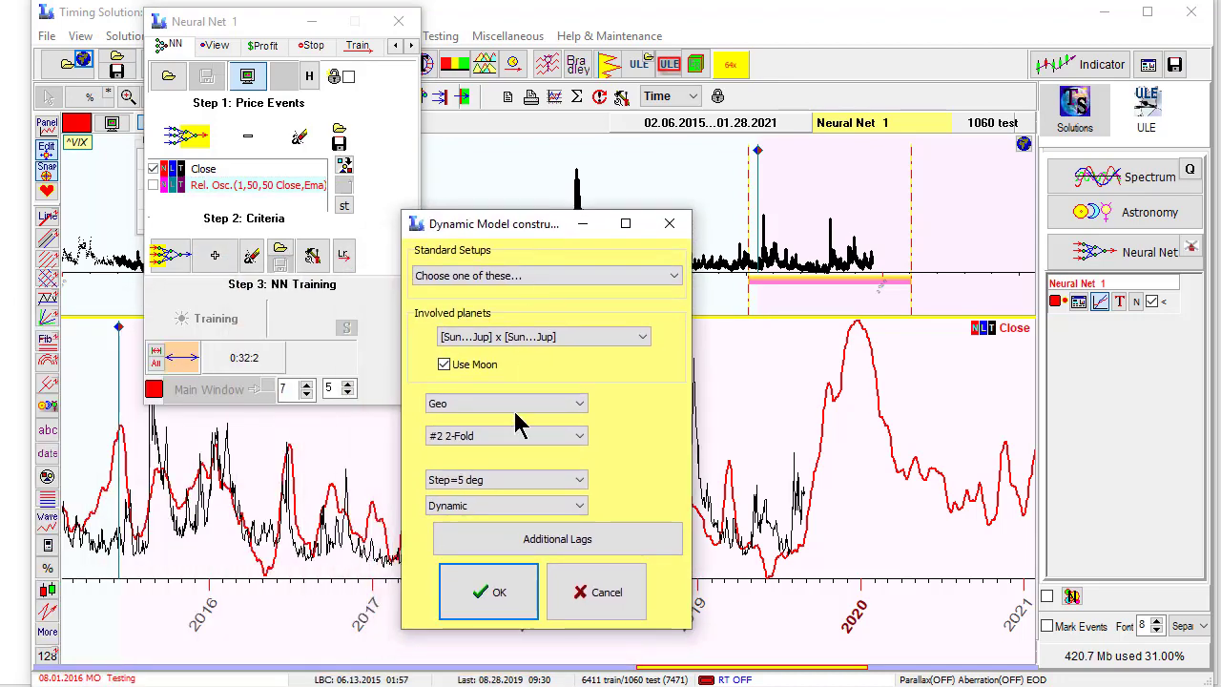
{"action": "left_click", "coordinate": [647, 337]}
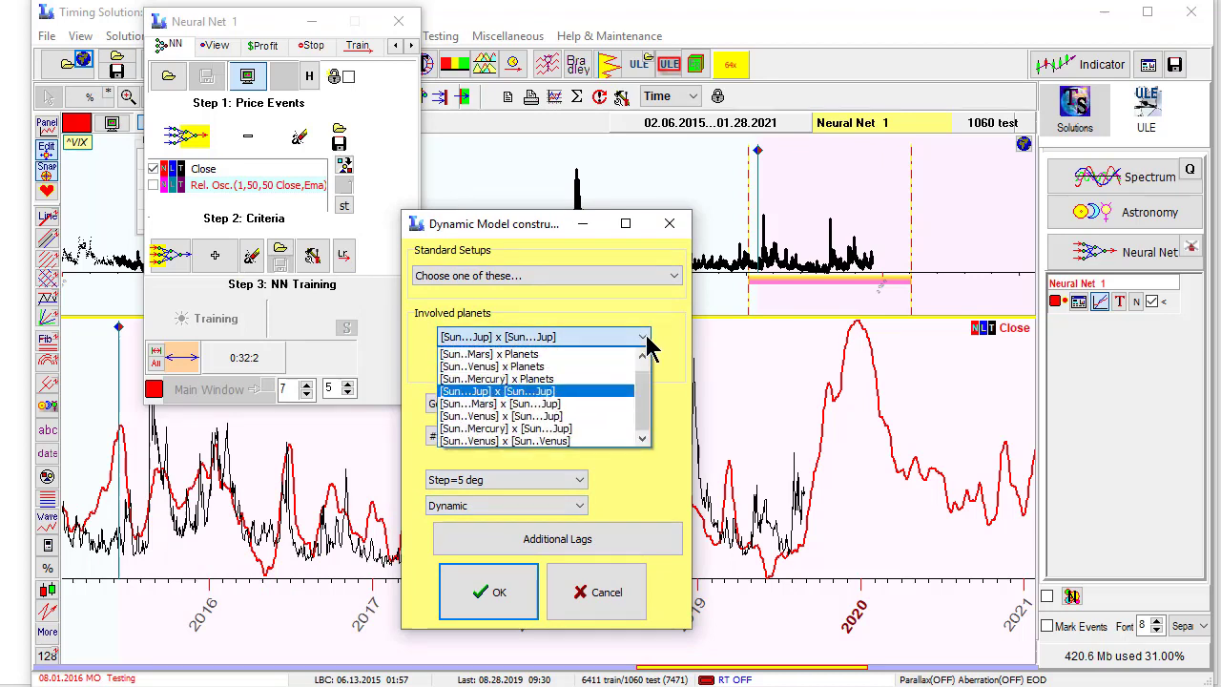
{"action": "left_click", "coordinate": [534, 391]}
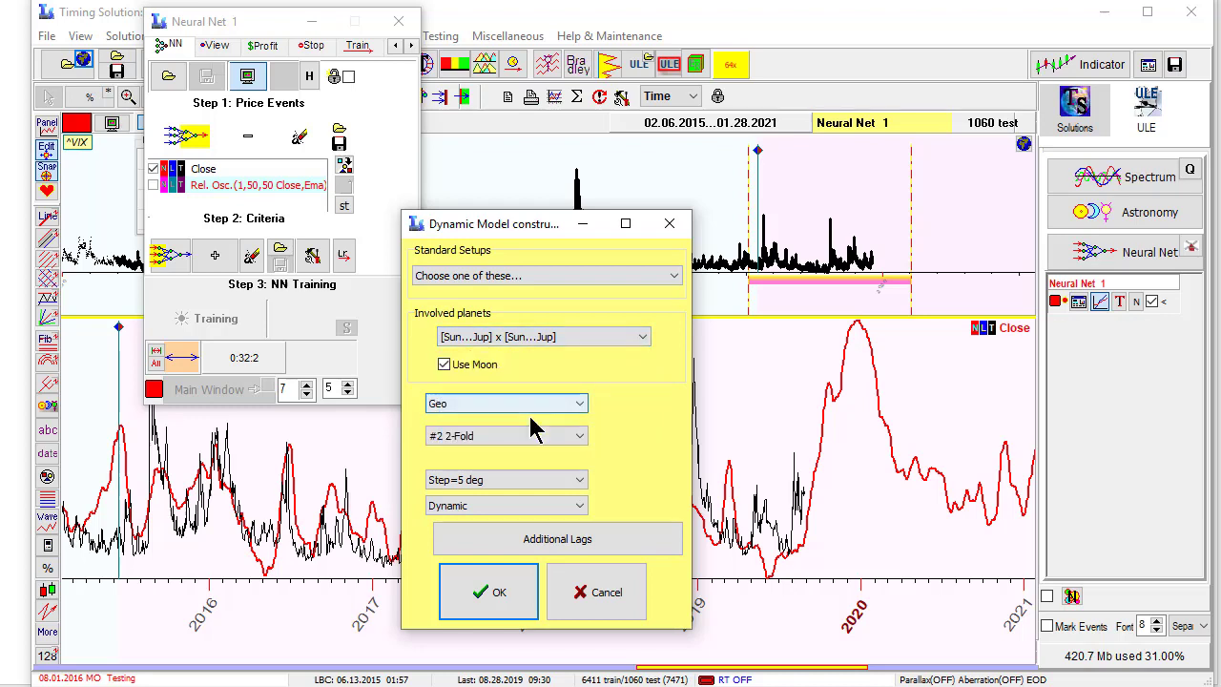
{"action": "left_click", "coordinate": [578, 484]}
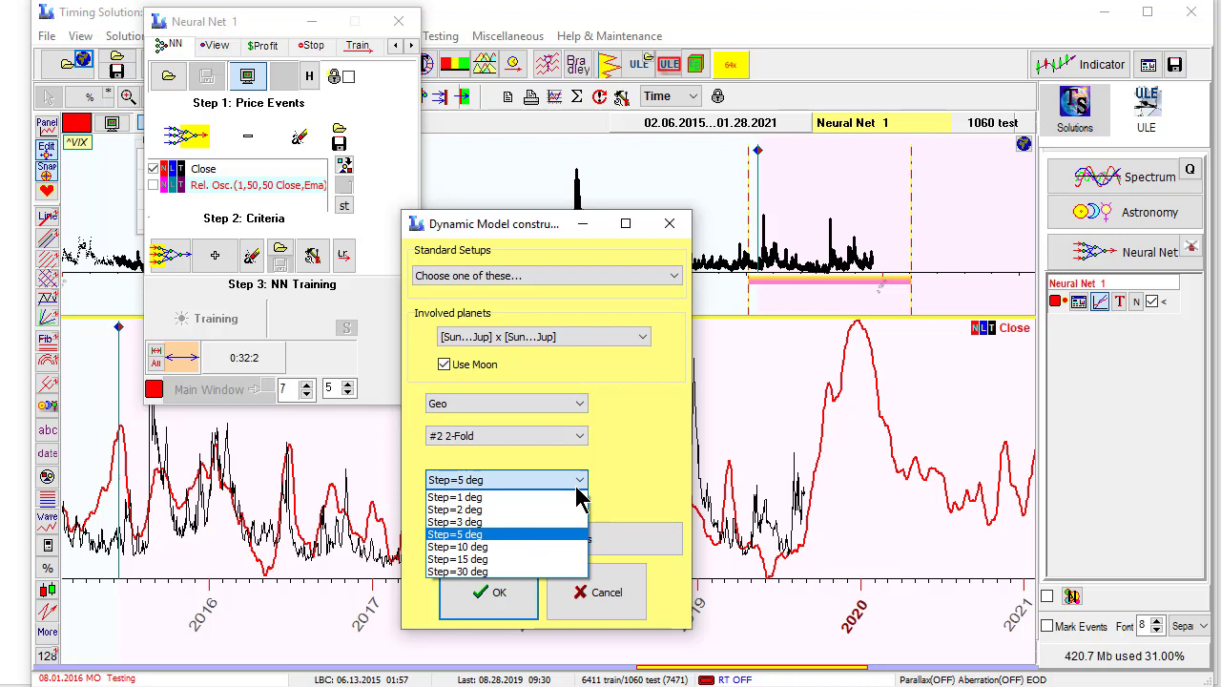